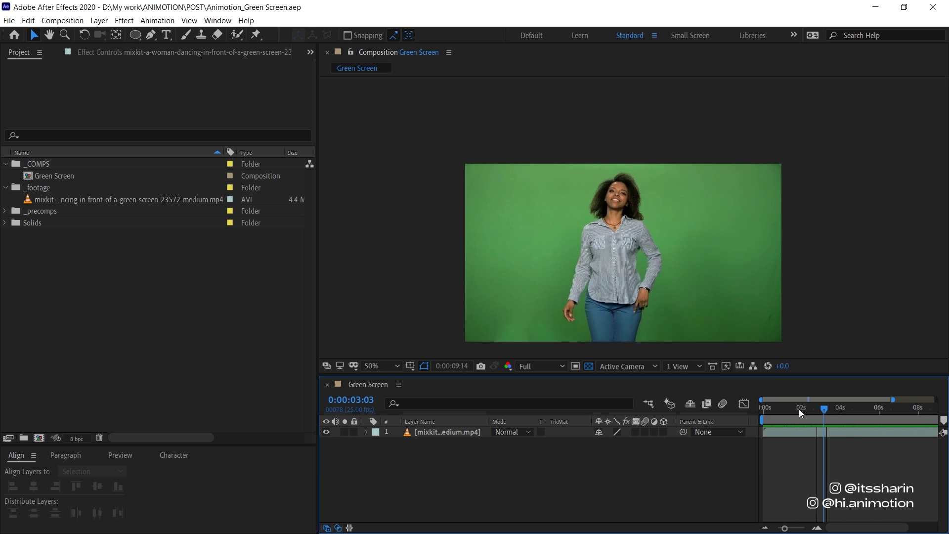
Step: Select the green-screen footage layer and move to a frame about two seconds in
{"action": "left_click_drag", "start_coordinate": [799, 408], "coordinate": [773, 423]}
{"action": "left_click", "coordinate": [776, 430]}
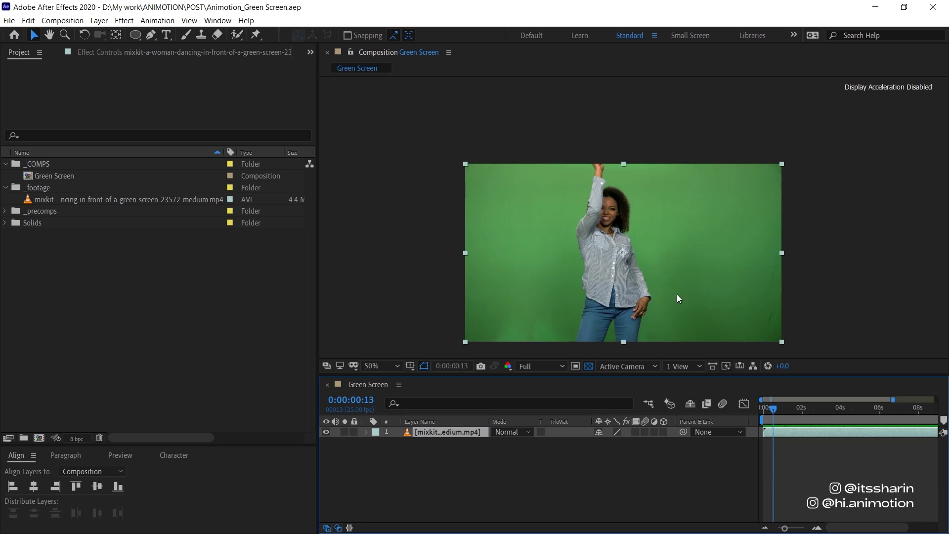
{"action": "left_click_drag", "start_coordinate": [786, 406], "coordinate": [813, 410]}
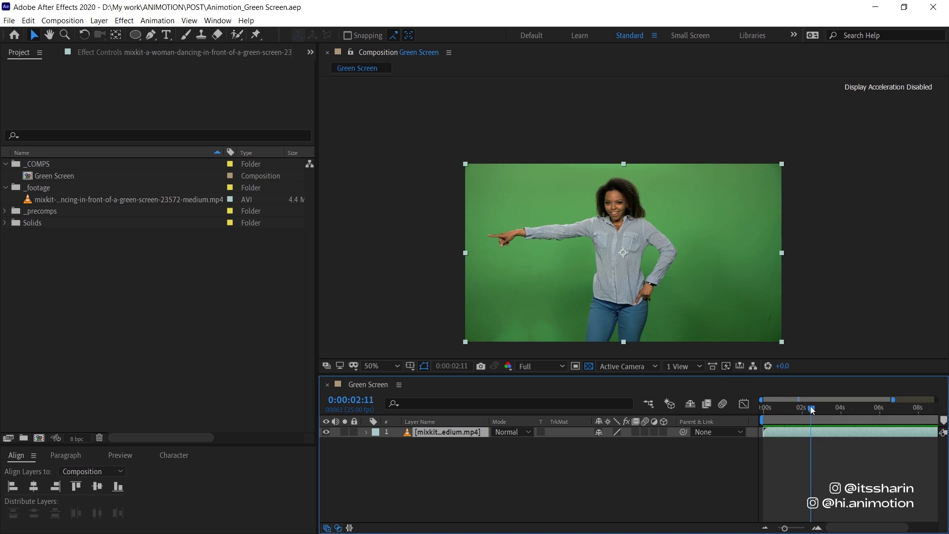
Step: Bring up the Effects & Presets panel and search it for 'keylight'
{"action": "left_click", "coordinate": [310, 54]}
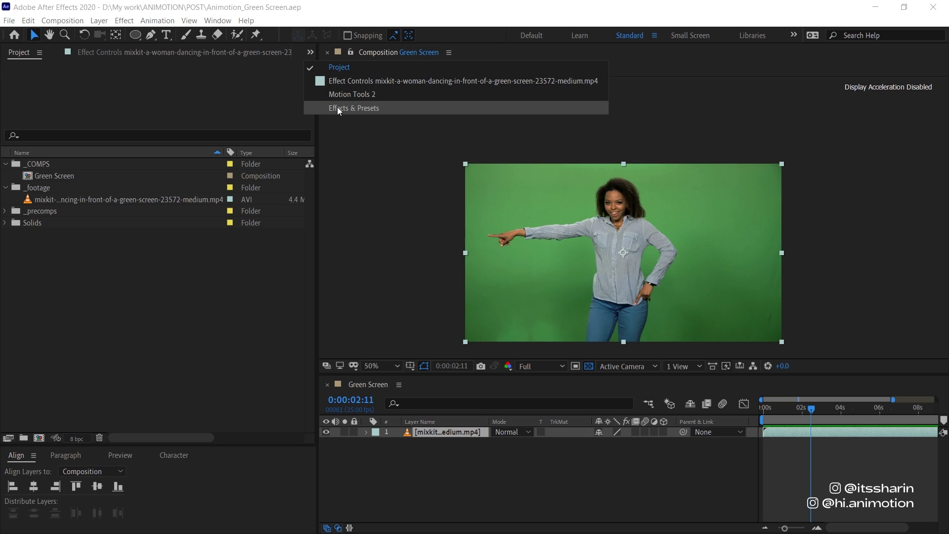
{"action": "left_click", "coordinate": [337, 107]}
{"action": "key", "text": "ctrl+5"}
{"action": "left_click", "coordinate": [218, 72]}
{"action": "type", "text": "k"}
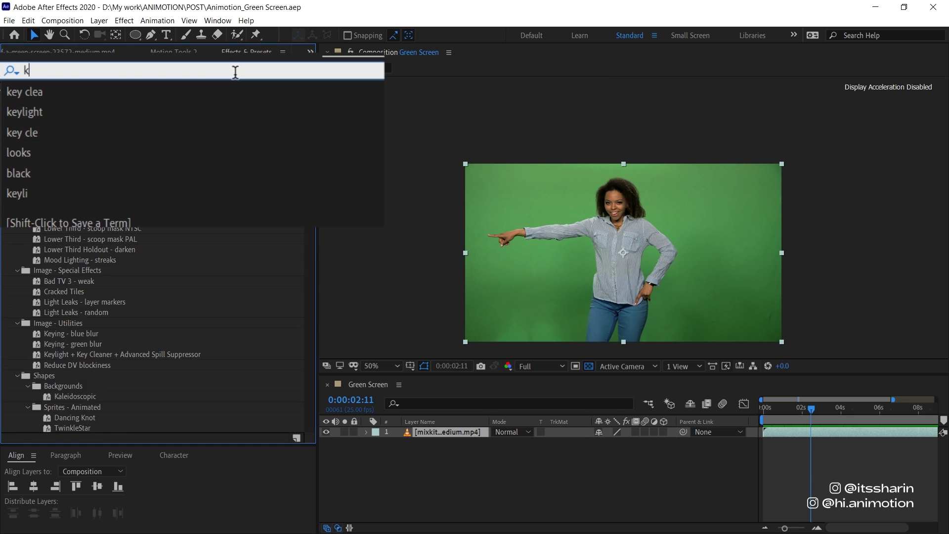
{"action": "type", "text": "eylight"}
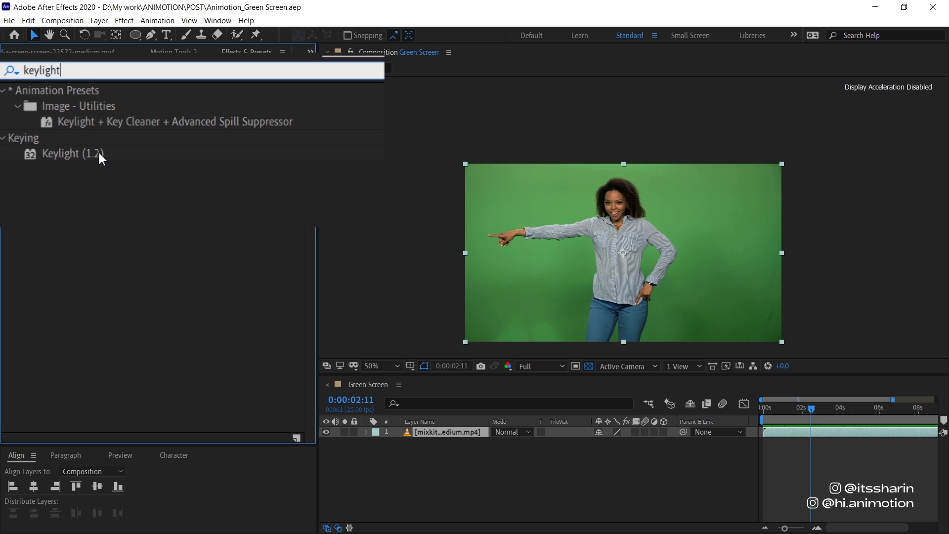
Step: Apply Keylight (1.2) to the footage and sample the green backdrop as its Screen Colour
{"action": "left_click_drag", "start_coordinate": [81, 152], "coordinate": [444, 433]}
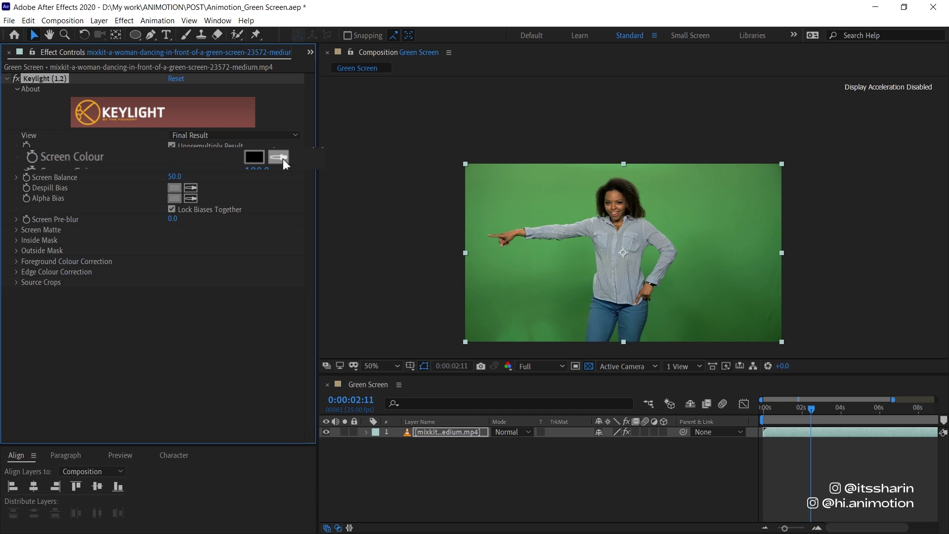
{"action": "left_click", "coordinate": [283, 158]}
{"action": "left_click", "coordinate": [566, 194]}
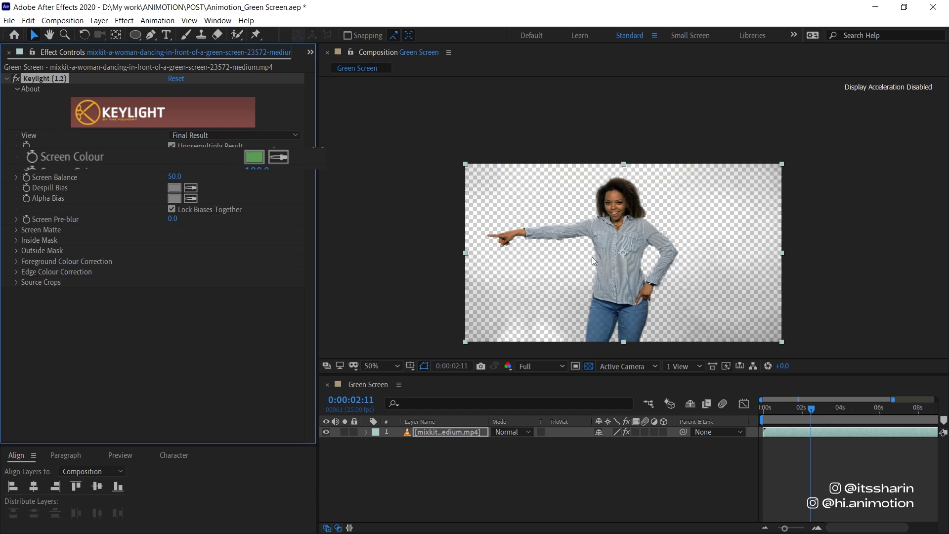
{"action": "left_click_drag", "start_coordinate": [784, 414], "coordinate": [824, 425]}
Step: Switch Keylight's view to the black-and-white Screen Matte
{"action": "key", "text": "period"}
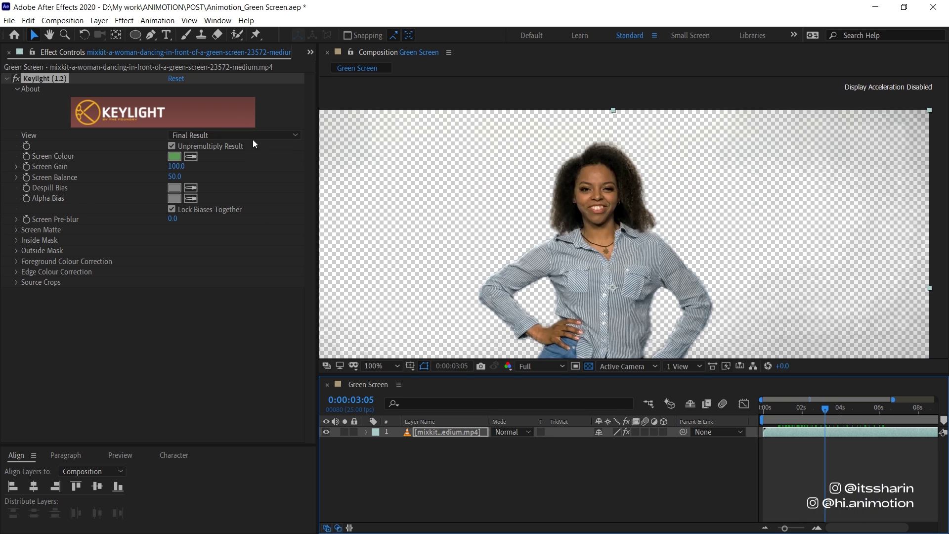
{"action": "left_click", "coordinate": [405, 133]}
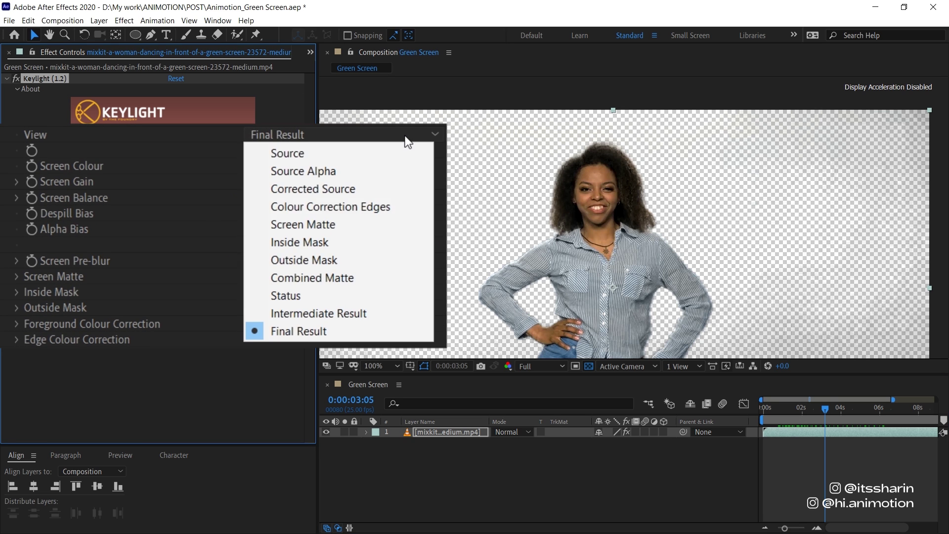
{"action": "left_click", "coordinate": [393, 223]}
{"action": "key", "text": "comma"}
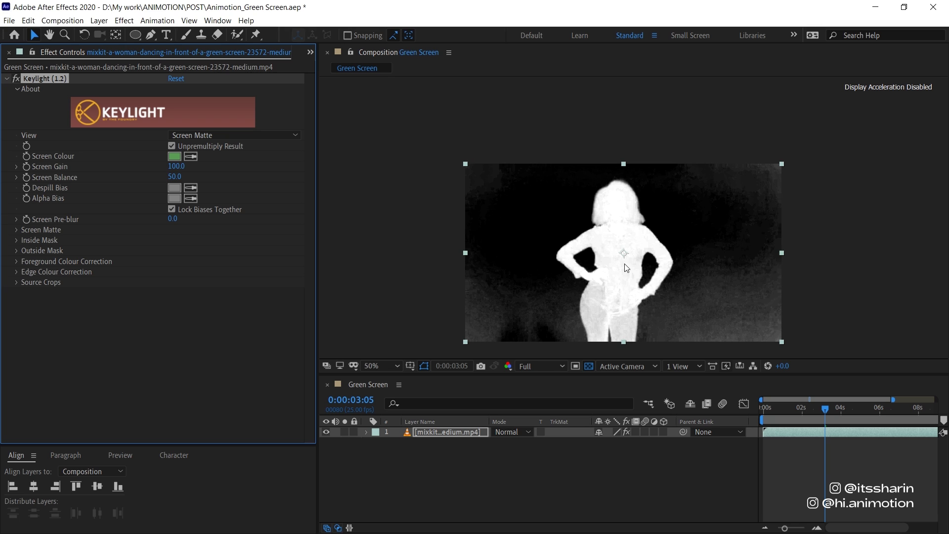
Step: In Screen Matte, raise Clip Black to 31 and lower Clip White to 52
{"action": "left_click", "coordinate": [15, 229]}
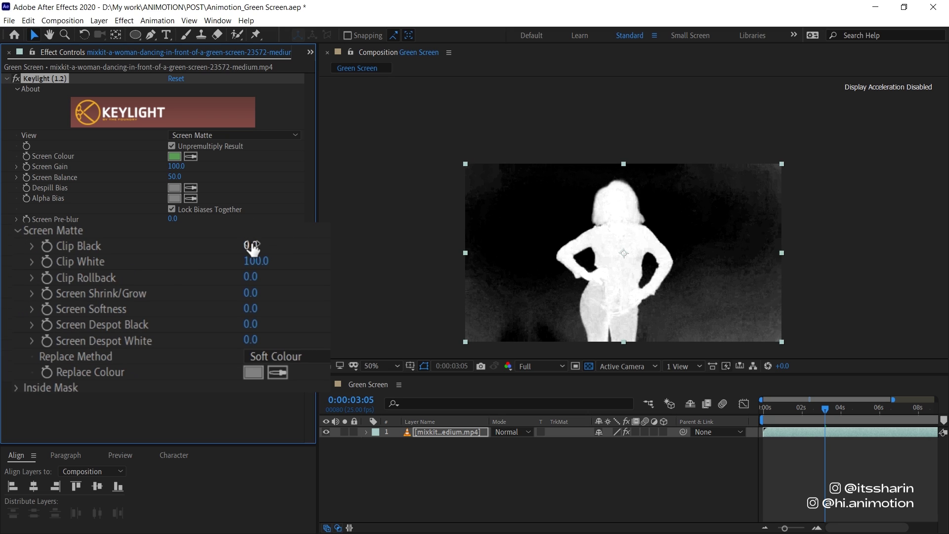
{"action": "left_click_drag", "start_coordinate": [252, 246], "coordinate": [273, 239]}
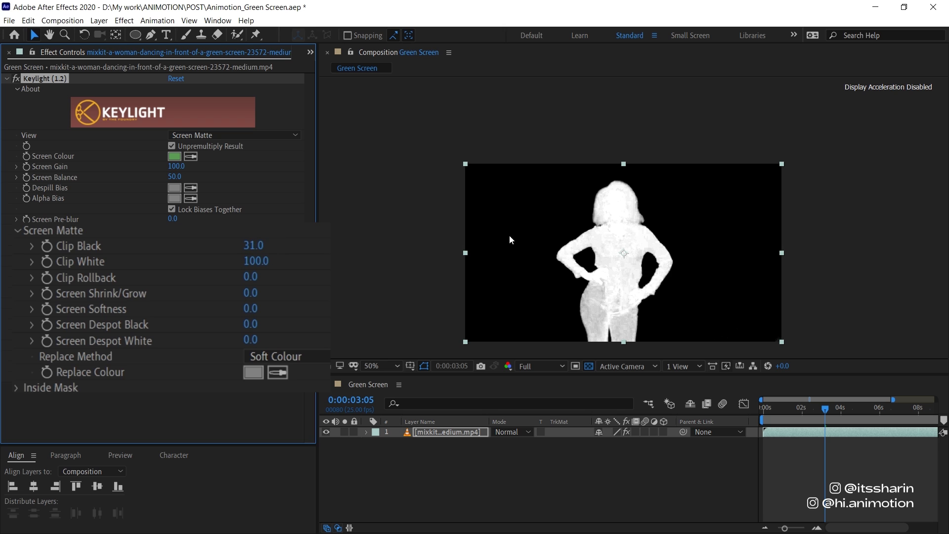
{"action": "mouse_move", "coordinate": [820, 409]}
{"action": "left_mouse_down"}
{"action": "mouse_move", "coordinate": [764, 419]}
{"action": "mouse_move", "coordinate": [835, 410]}
{"action": "left_mouse_up"}
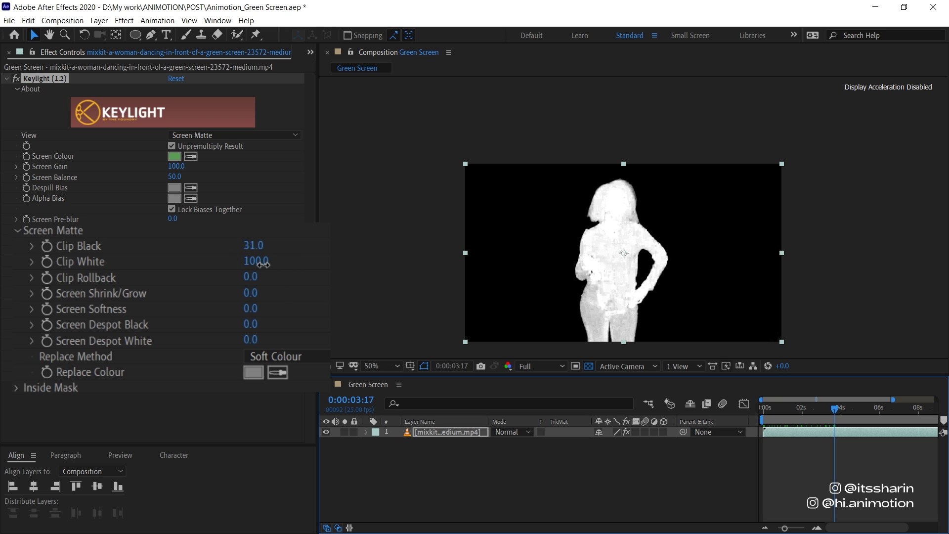
{"action": "left_click_drag", "start_coordinate": [262, 264], "coordinate": [239, 267]}
{"action": "key", "text": "period"}
{"action": "key", "text": "period"}
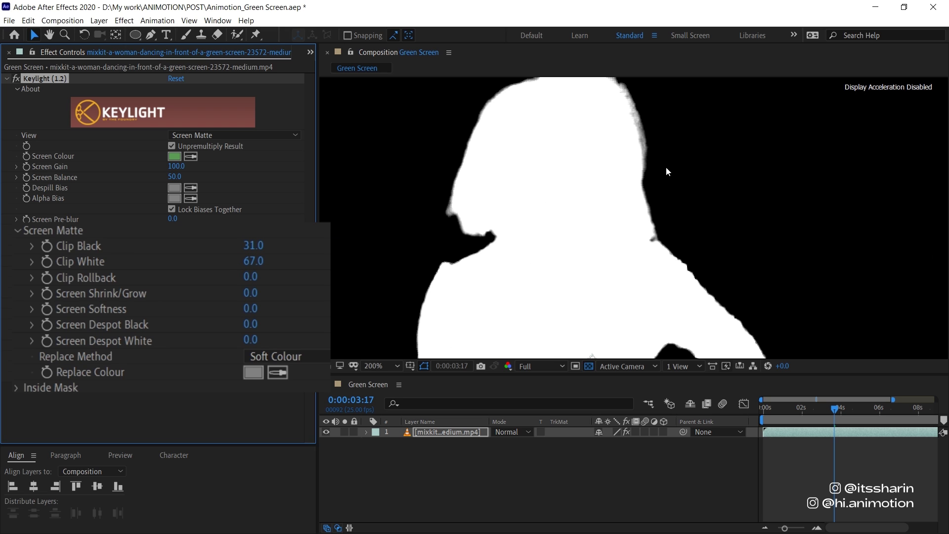
{"action": "left_click_drag", "start_coordinate": [631, 142], "coordinate": [630, 194]}
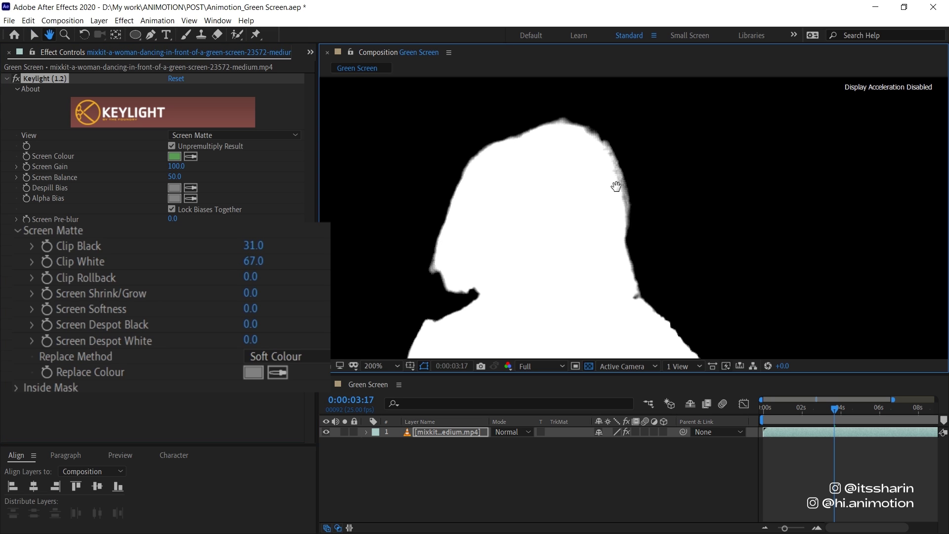
{"action": "key", "text": "v"}
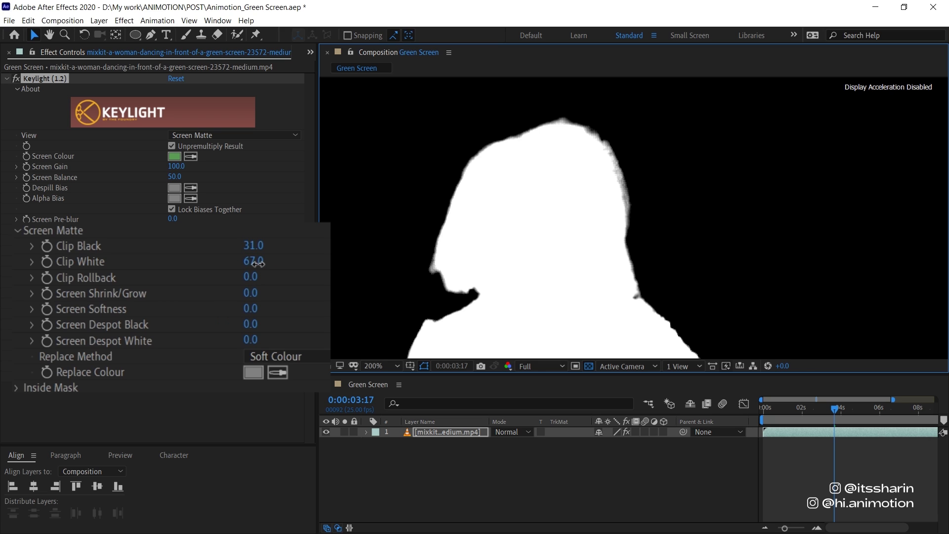
{"action": "left_click_drag", "start_coordinate": [257, 264], "coordinate": [252, 267]}
Step: Fit the whole frame in the viewer and check the matte at other times
{"action": "scroll", "coordinate": [687, 190], "scroll_direction": "down", "scroll_amount": 2}
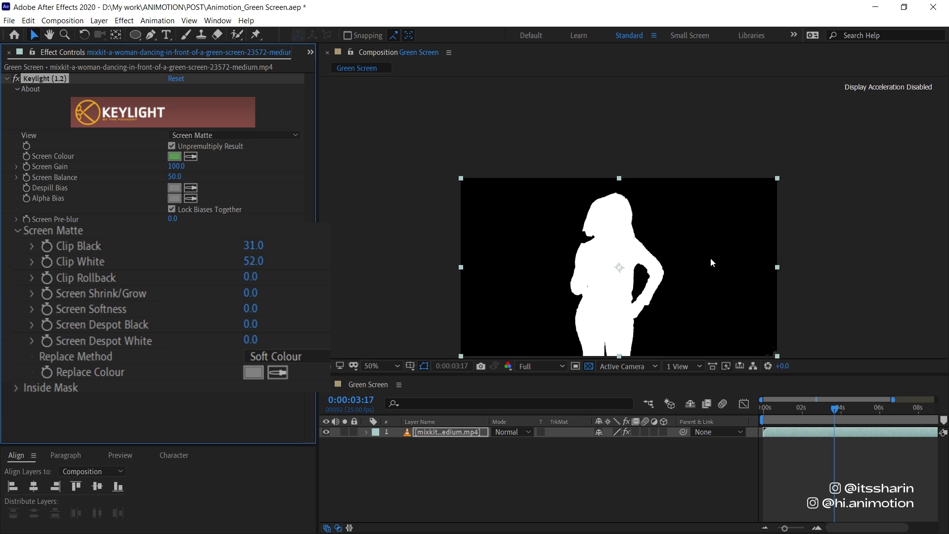
{"action": "left_click", "coordinate": [381, 366]}
{"action": "left_click", "coordinate": [389, 142]}
{"action": "left_click_drag", "start_coordinate": [831, 402], "coordinate": [913, 406]}
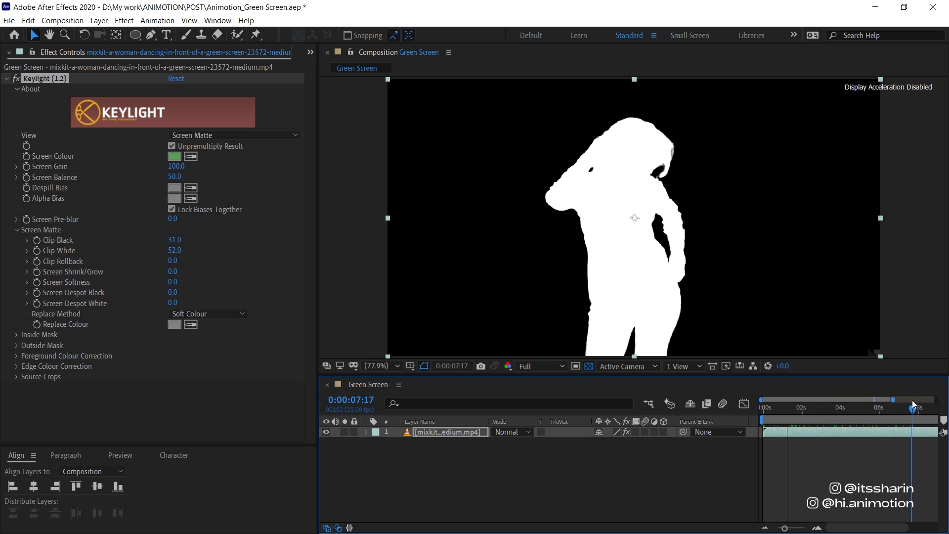
Step: Return Keylight's view to Final Result and play the clip from the start to review the key
{"action": "left_click", "coordinate": [258, 135]}
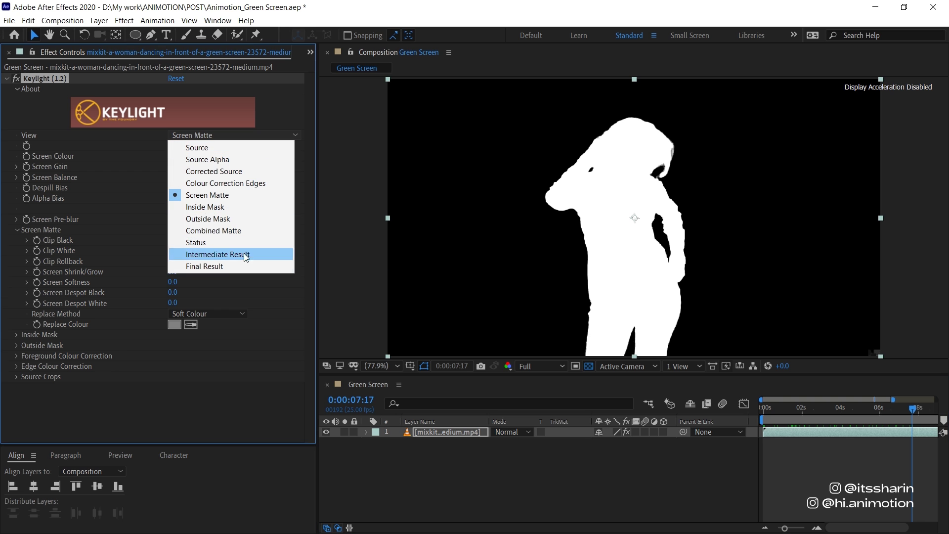
{"action": "left_click", "coordinate": [239, 268]}
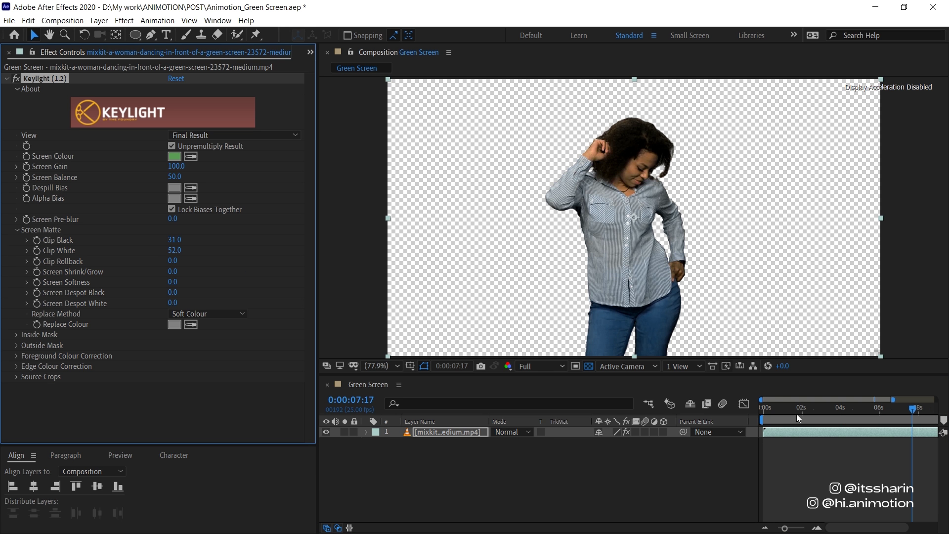
{"action": "left_click", "coordinate": [777, 418]}
{"action": "key", "text": "space"}
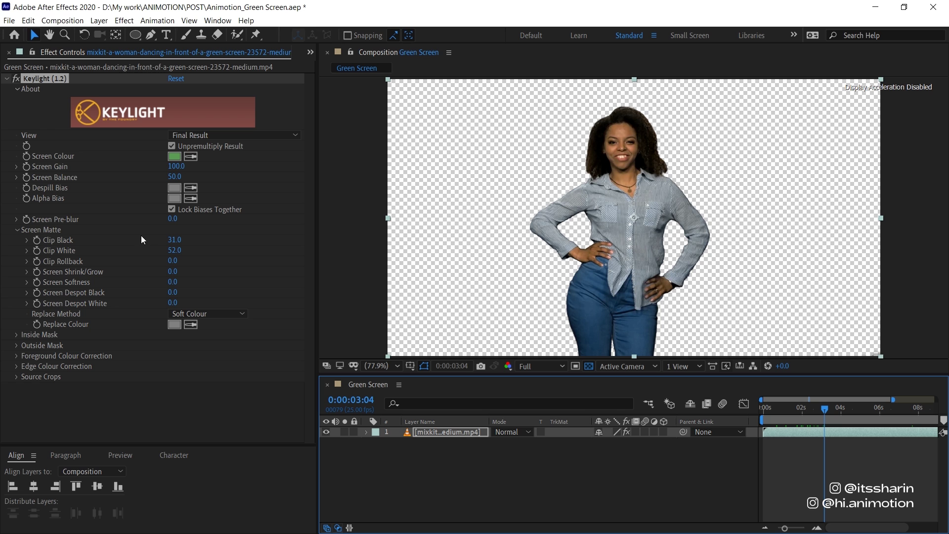
Step: Test growing the matte with Screen Shrink/Grow, then reset it to 0
{"action": "key", "text": "period"}
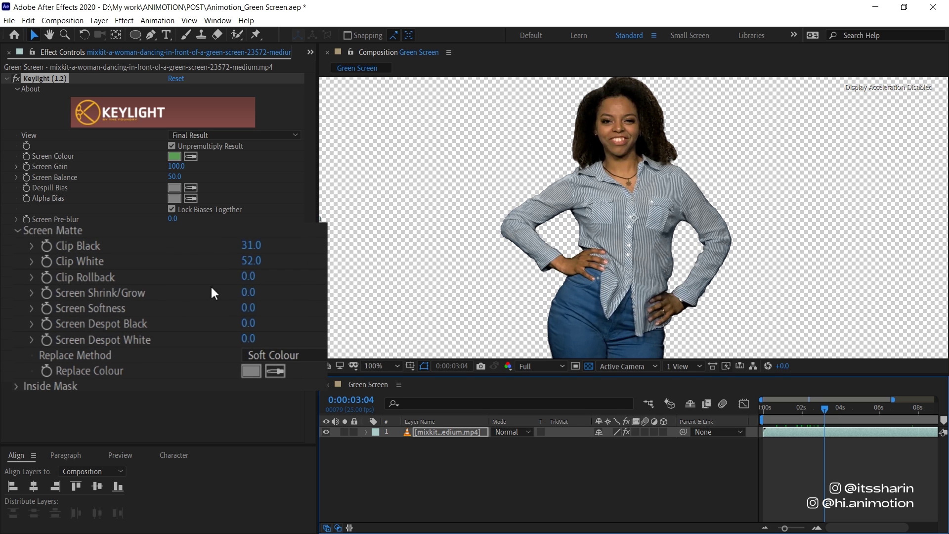
{"action": "left_click_drag", "start_coordinate": [249, 296], "coordinate": [193, 321]}
{"action": "key", "text": "period"}
{"action": "scroll", "coordinate": [514, 224], "scroll_direction": "down", "scroll_amount": 2}
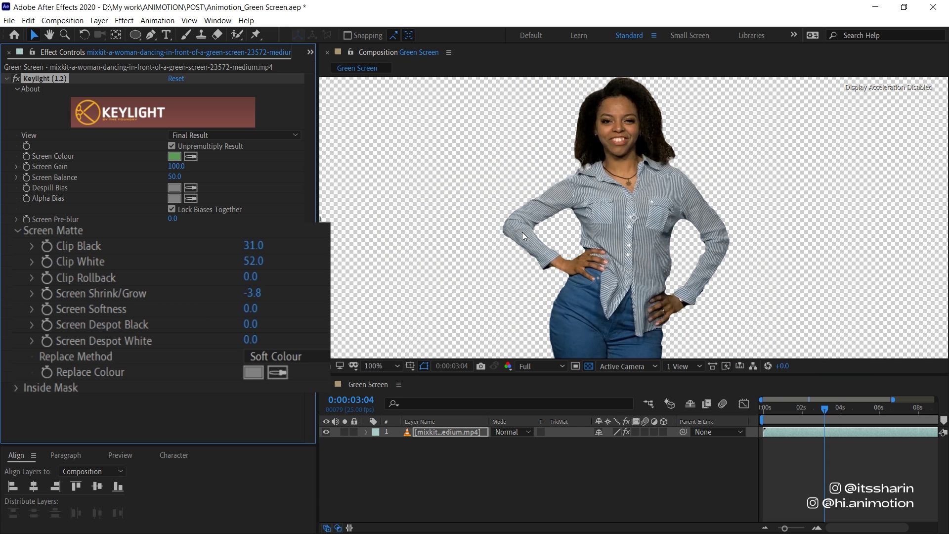
{"action": "left_click", "coordinate": [253, 293]}
{"action": "type", "text": "0"}
{"action": "key", "text": "Return"}
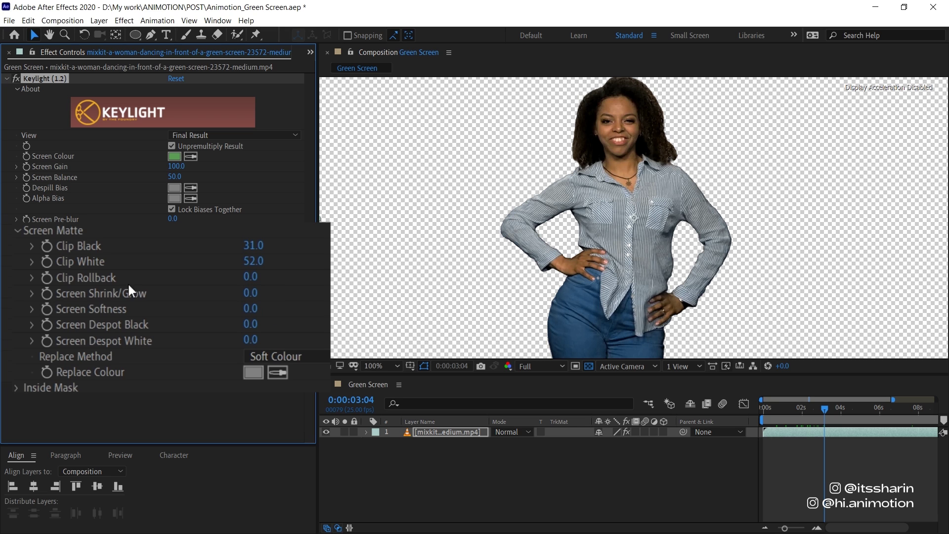
Step: Raise Screen Softness to 2.7 to soften the matte edges
{"action": "scroll", "coordinate": [642, 205], "scroll_direction": "up", "scroll_amount": 2}
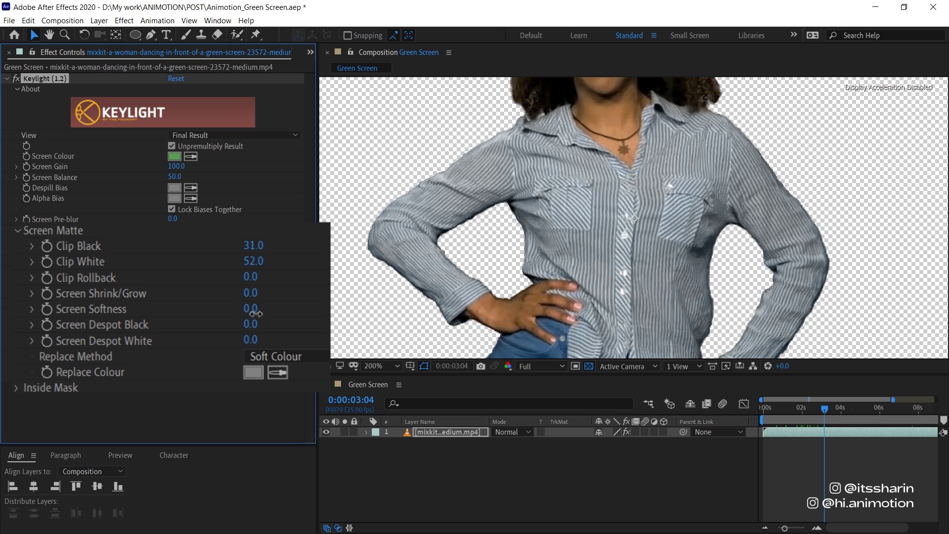
{"action": "left_click_drag", "start_coordinate": [251, 308], "coordinate": [272, 308]}
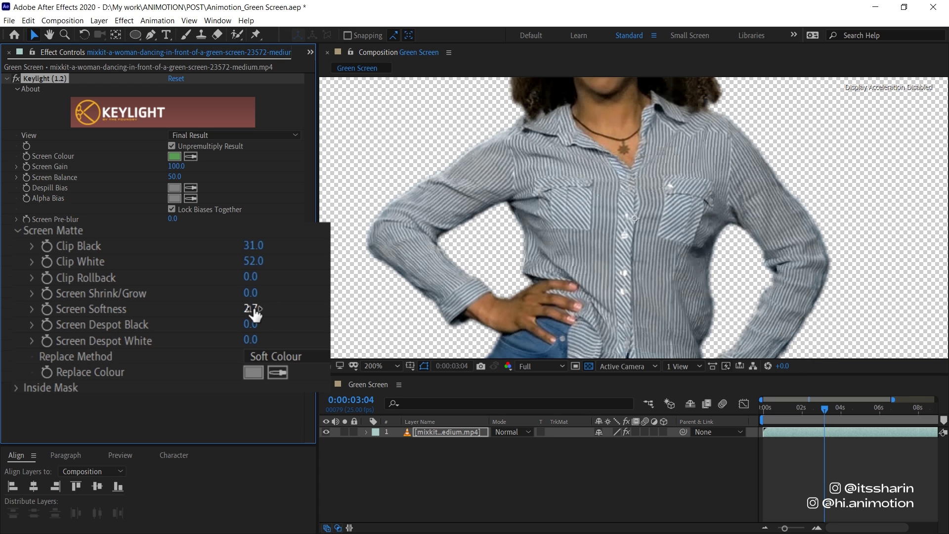
{"action": "left_click", "coordinate": [252, 309]}
Step: Reset Screen Softness to 0 and compare the Intermediate and Final Result views
{"action": "type", "text": "0"}
{"action": "key", "text": "Return"}
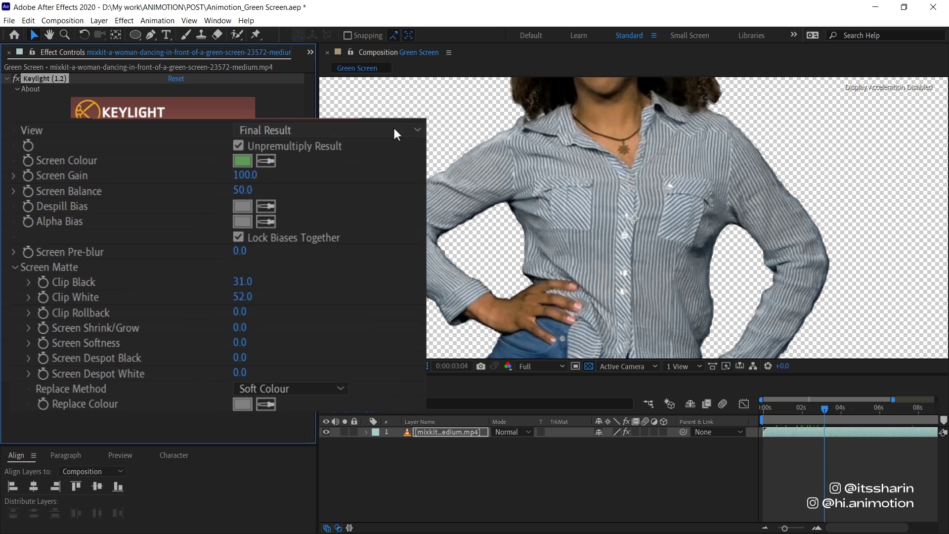
{"action": "left_click", "coordinate": [282, 134]}
{"action": "left_click", "coordinate": [366, 315]}
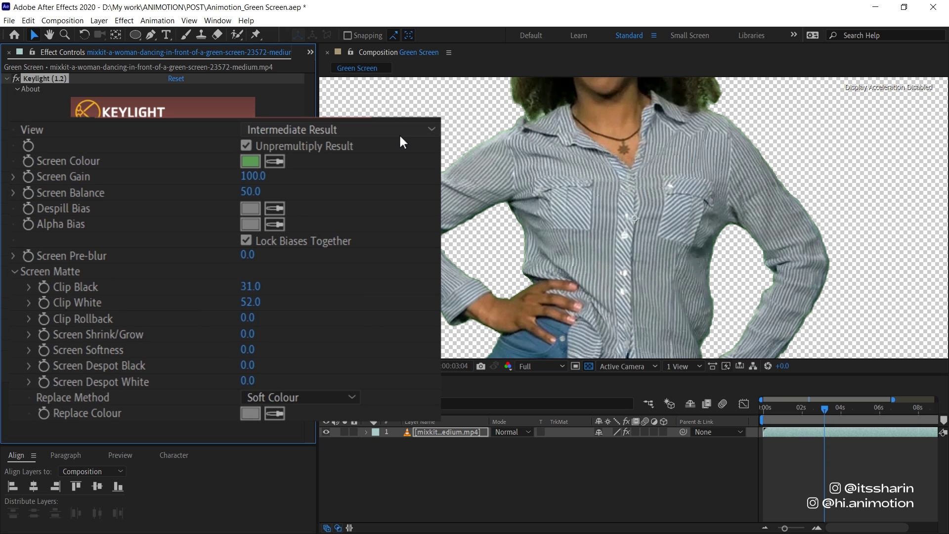
{"action": "left_click", "coordinate": [401, 132]}
{"action": "left_click", "coordinate": [319, 328]}
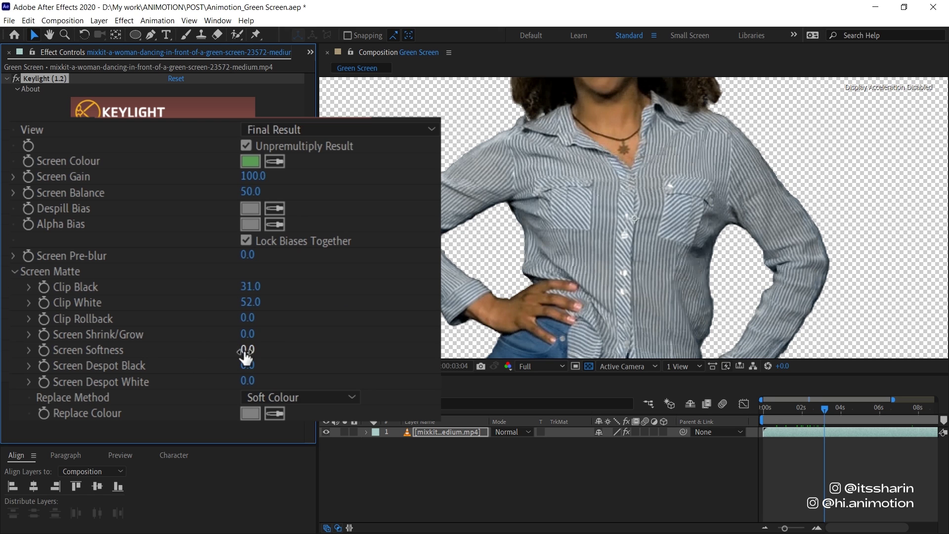
Step: Leave Keylight's view on Intermediate Result and pan to the woman's face
{"action": "left_click", "coordinate": [418, 125]}
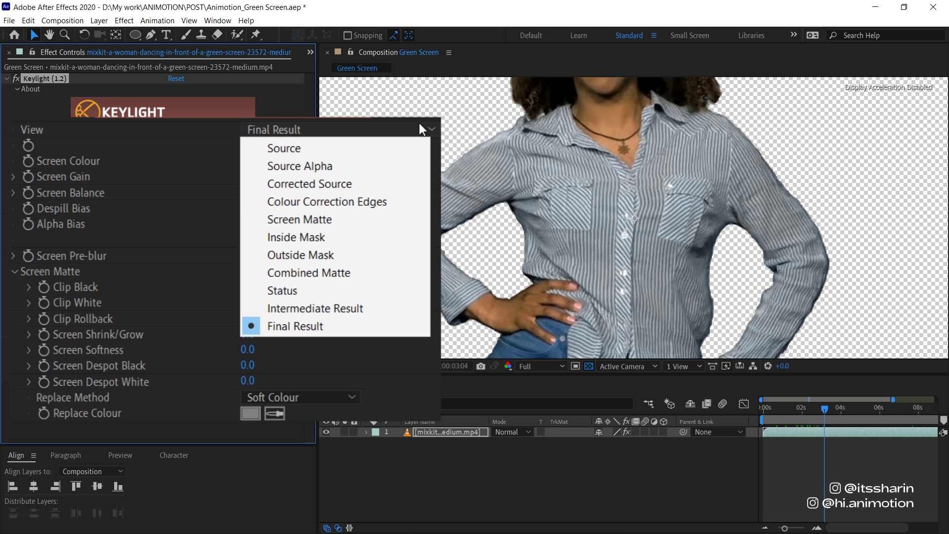
{"action": "left_click", "coordinate": [363, 307]}
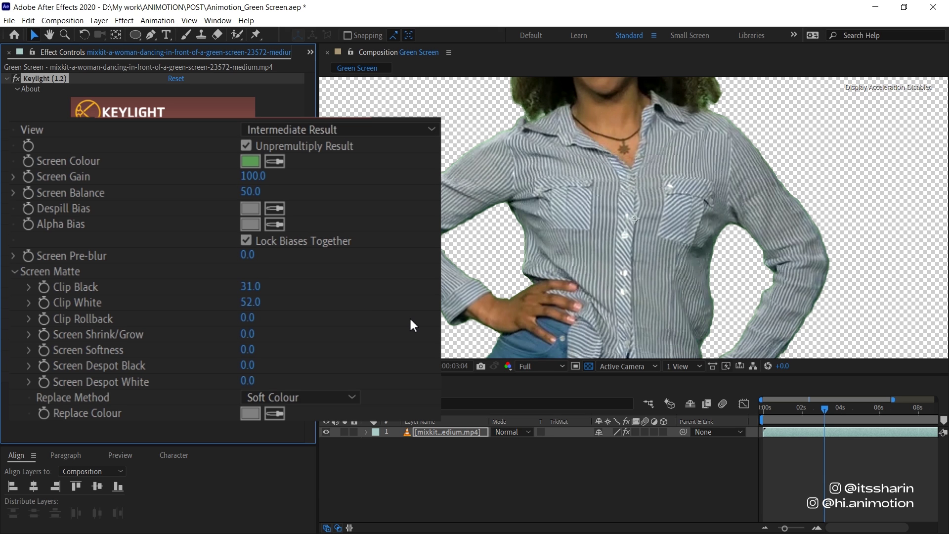
{"action": "key", "text": "h"}
{"action": "left_click_drag", "start_coordinate": [665, 69], "coordinate": [571, 251]}
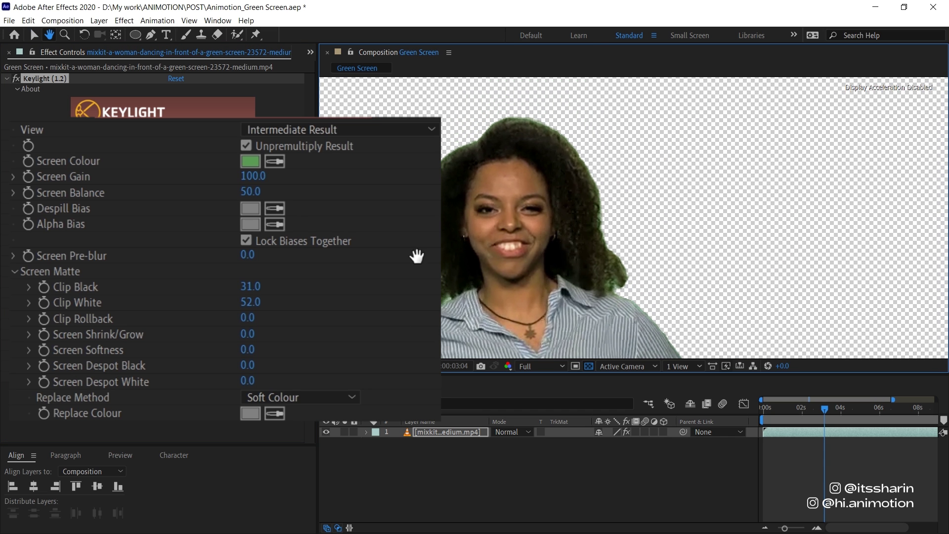
Step: Search 'key cleaner' and apply Key Cleaner to the footage layer, then frame the woman's torso
{"action": "key", "text": "v"}
{"action": "left_click", "coordinate": [309, 52]}
{"action": "left_click", "coordinate": [354, 108]}
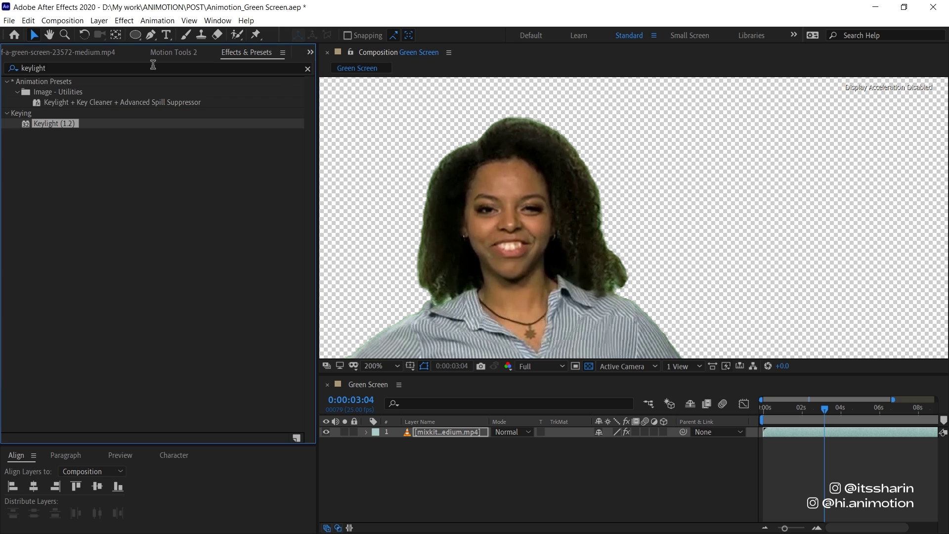
{"action": "left_click", "coordinate": [152, 68]}
{"action": "type", "text": "key cleaner"}
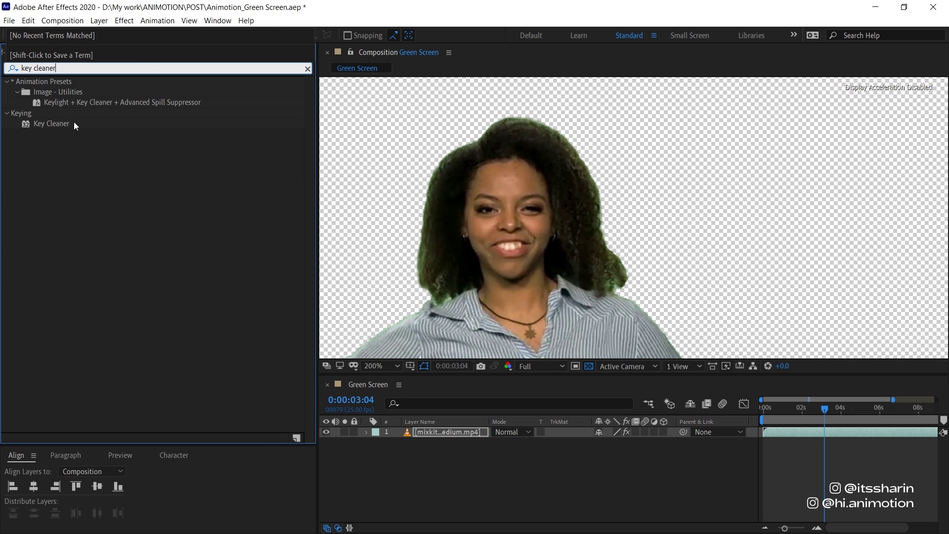
{"action": "left_click_drag", "start_coordinate": [75, 126], "coordinate": [449, 436]}
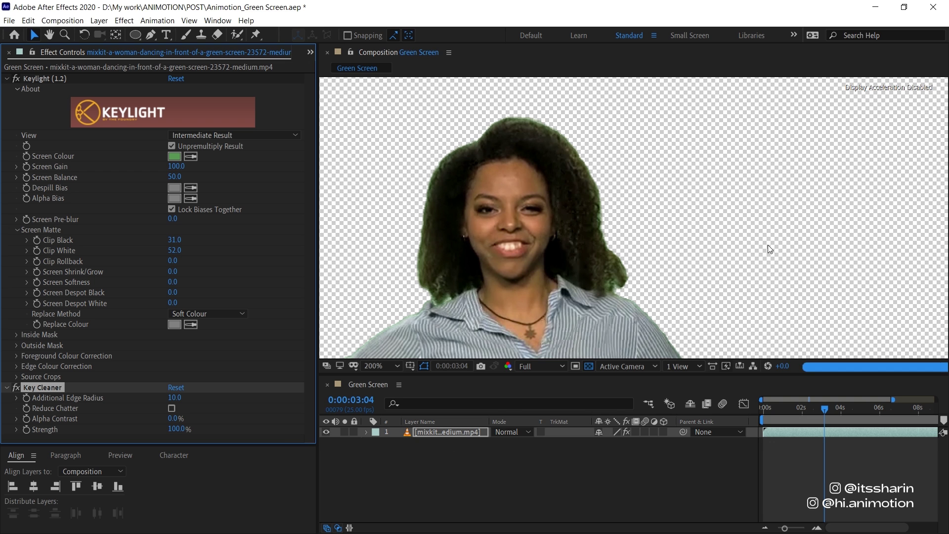
{"action": "key", "text": "h"}
{"action": "left_click_drag", "start_coordinate": [445, 321], "coordinate": [549, 267]}
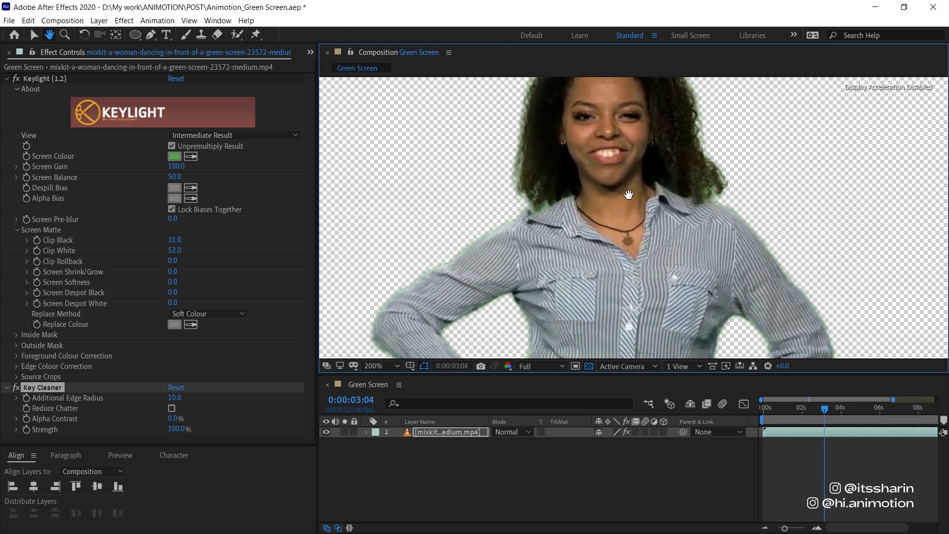
{"action": "left_click_drag", "start_coordinate": [519, 354], "coordinate": [534, 261]}
Step: Try 5 for Key Cleaner's Additional Edge Radius, then settle on 8
{"action": "key", "text": "v"}
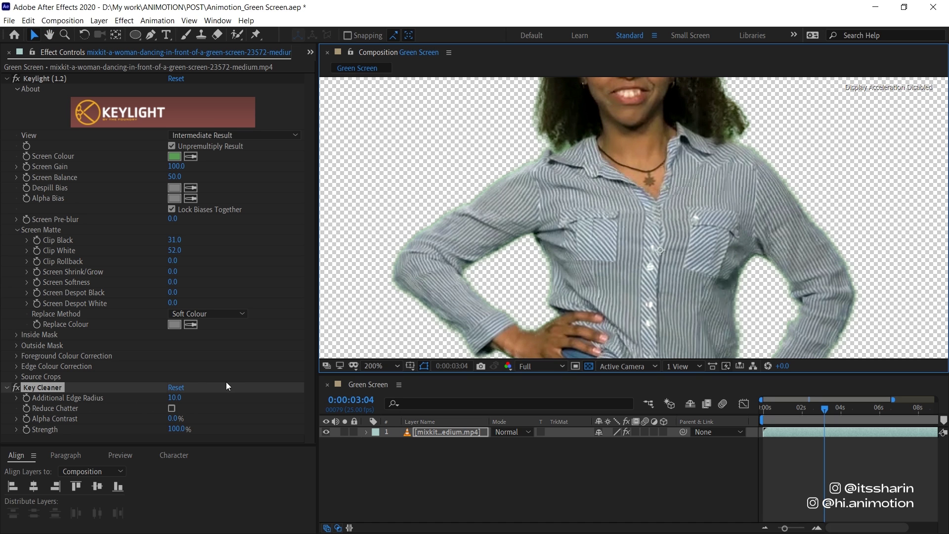
{"action": "left_click", "coordinate": [177, 398]}
{"action": "type", "text": "5"}
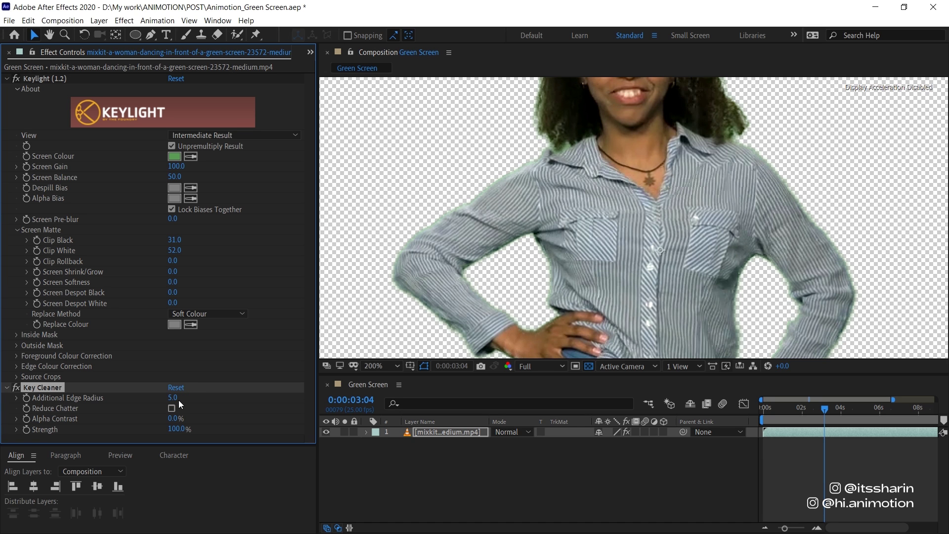
{"action": "left_click_drag", "start_coordinate": [173, 398], "coordinate": [212, 383]}
{"action": "left_click", "coordinate": [174, 398]}
{"action": "type", "text": "8"}
{"action": "key", "text": "Return"}
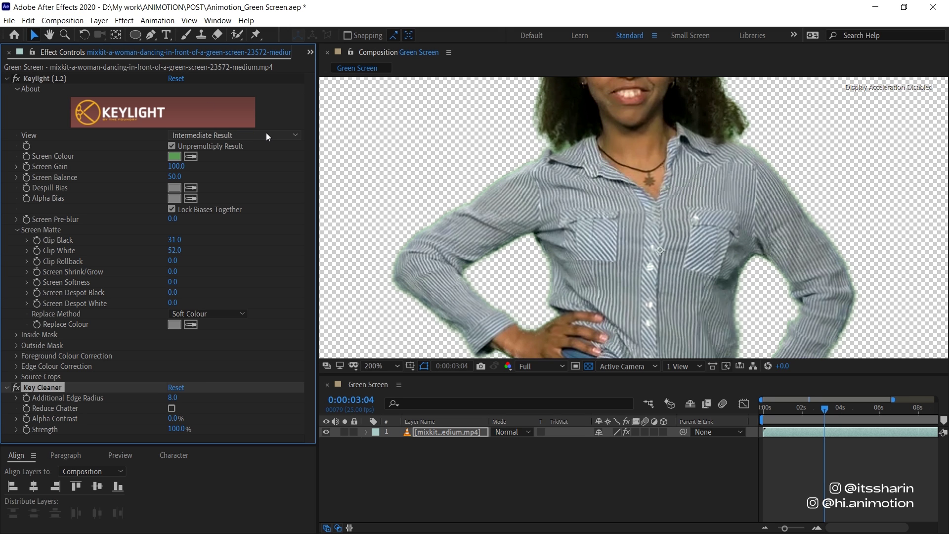
{"action": "key", "text": "h"}
{"action": "left_click_drag", "start_coordinate": [542, 179], "coordinate": [504, 265]}
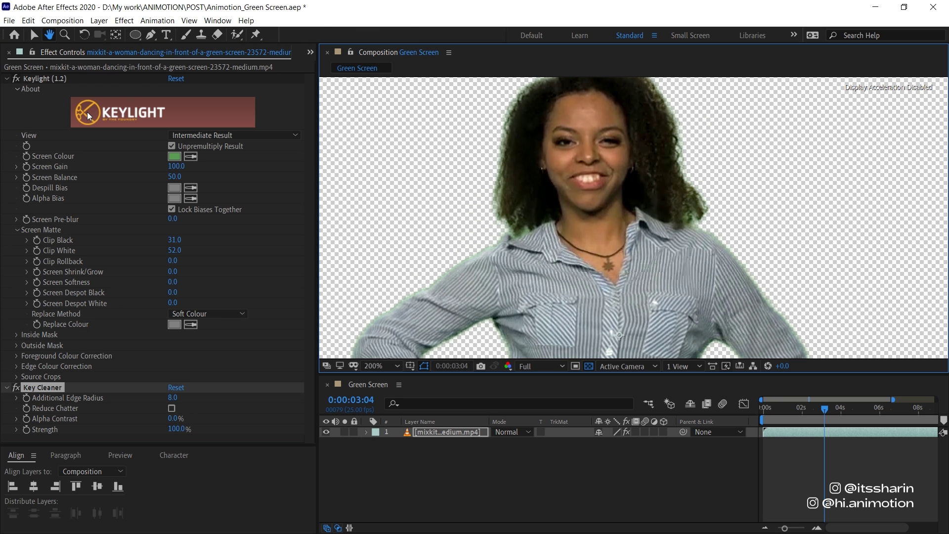
Step: Collapse Keylight and apply Advanced Spill Suppressor to the footage layer
{"action": "key", "text": "v"}
{"action": "left_click", "coordinate": [7, 79]}
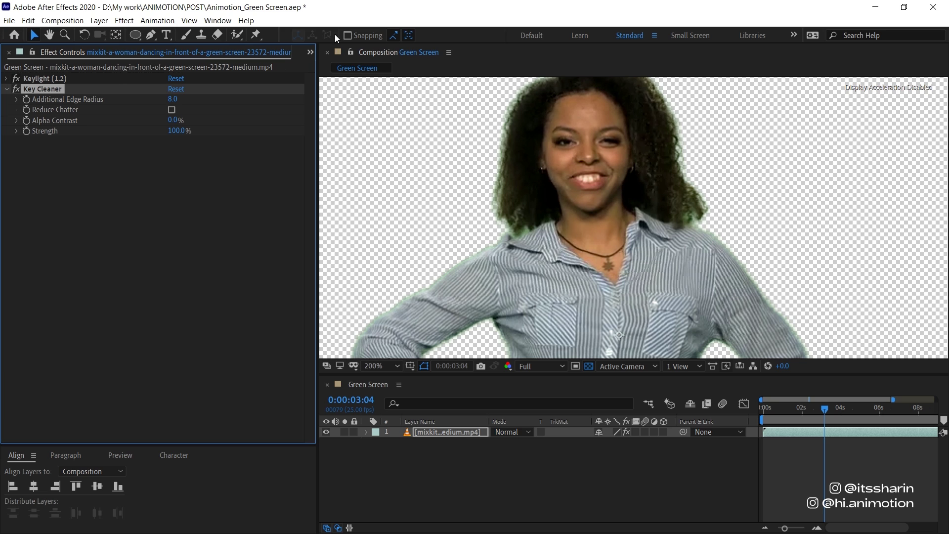
{"action": "left_click", "coordinate": [310, 52]}
{"action": "left_click", "coordinate": [343, 105]}
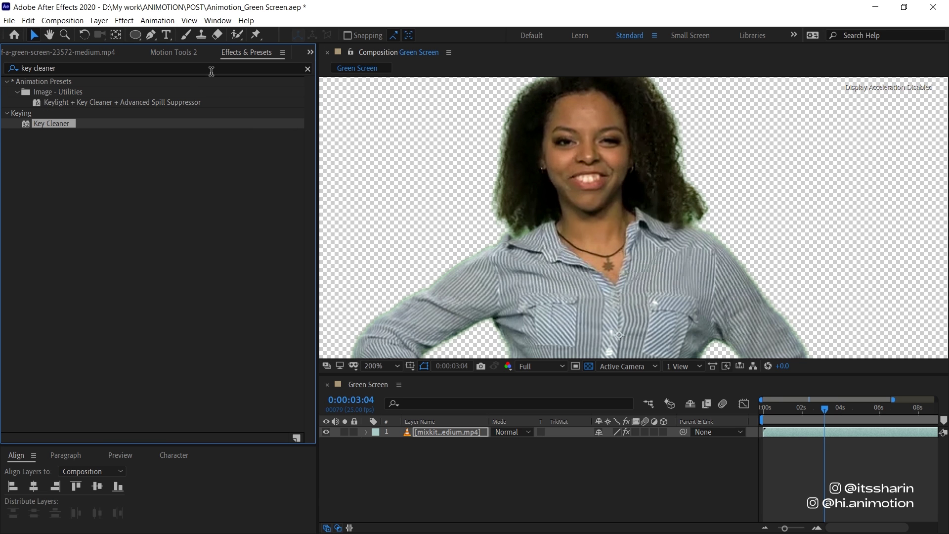
{"action": "left_click", "coordinate": [220, 67]}
{"action": "type", "text": "ad"}
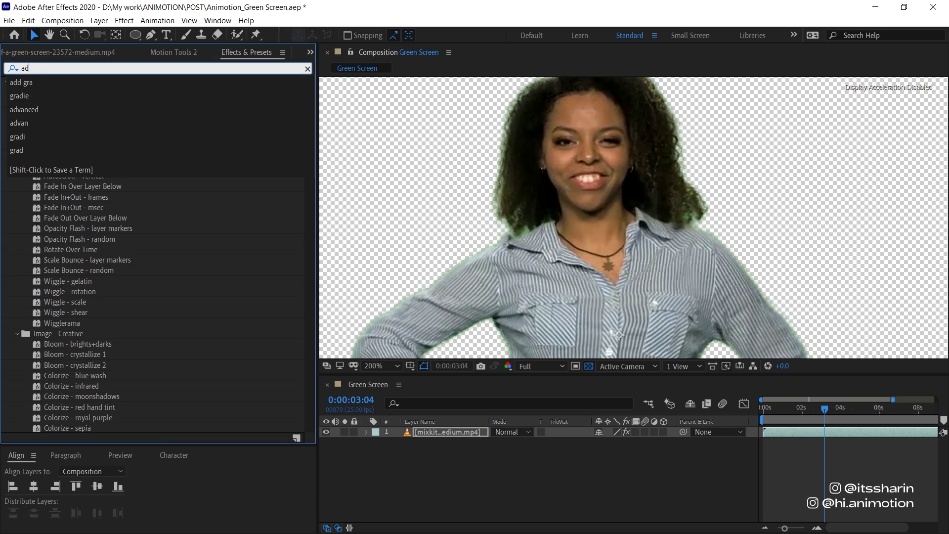
{"action": "type", "text": "vanced spill"}
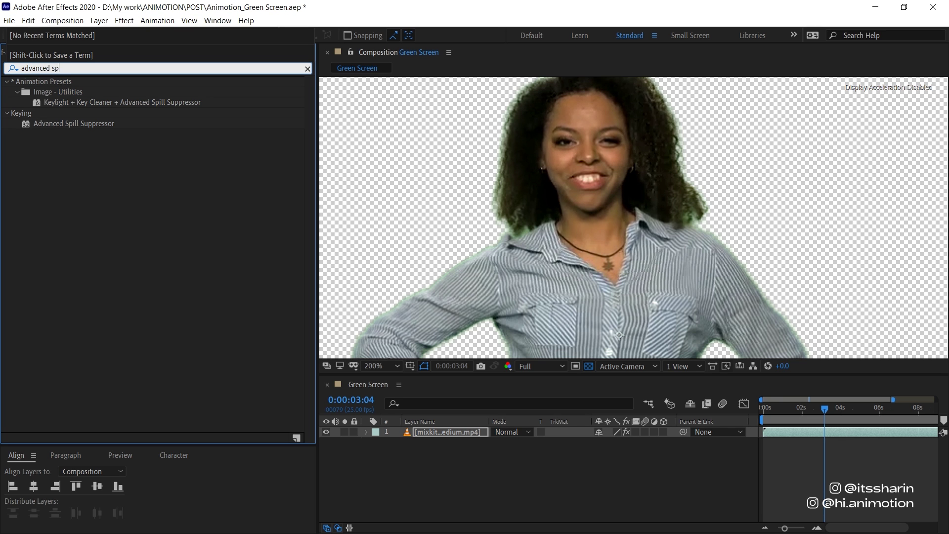
{"action": "left_click", "coordinate": [103, 124]}
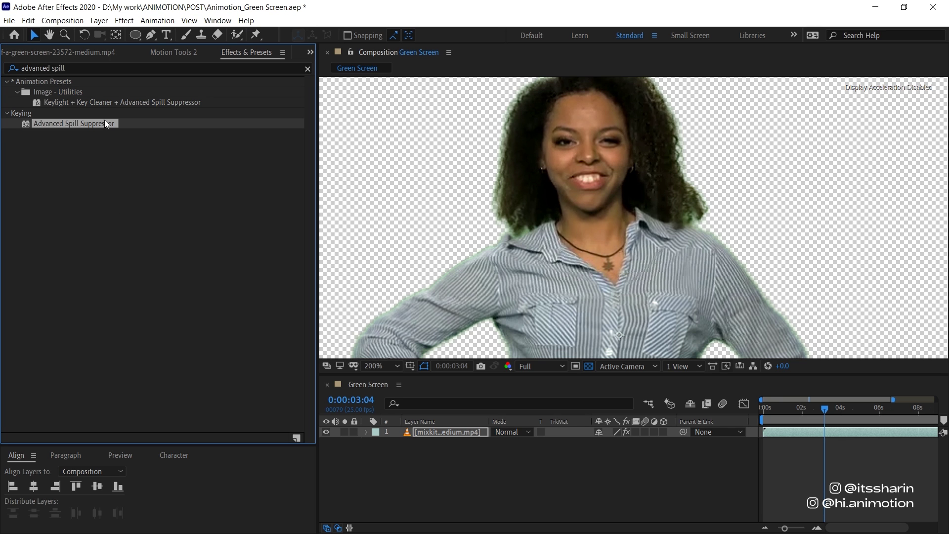
{"action": "left_click_drag", "start_coordinate": [90, 126], "coordinate": [435, 431]}
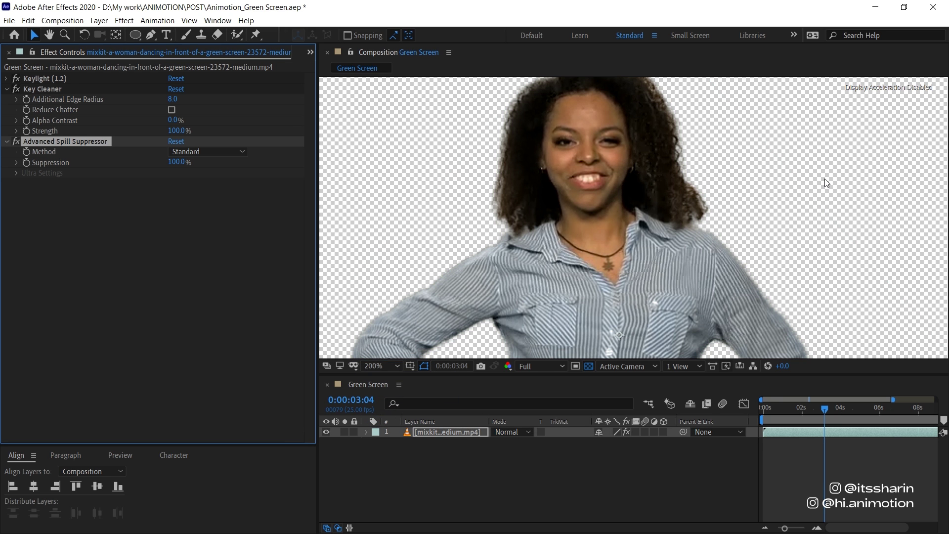
Step: Zoom the view out to 100% and expand Keylight's settings again
{"action": "key", "text": "comma"}
{"action": "left_click", "coordinate": [57, 91]}
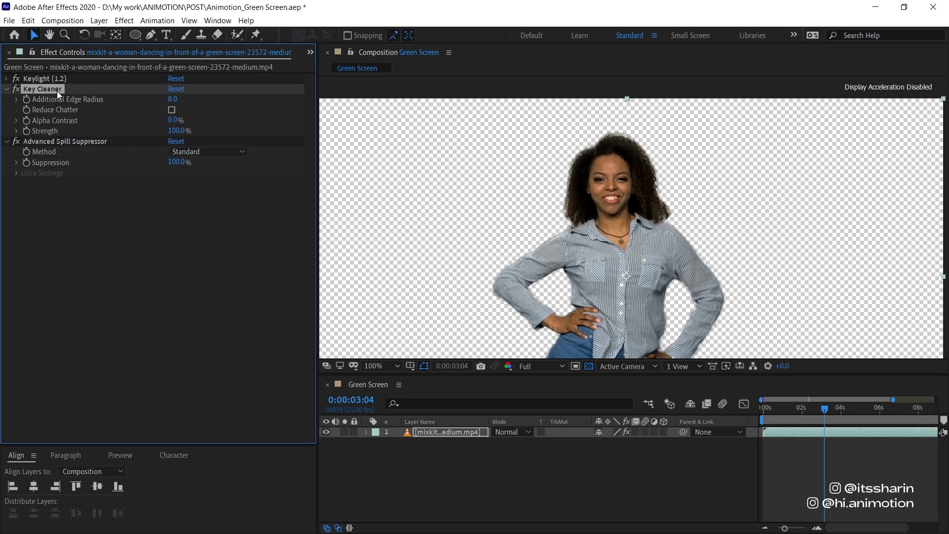
{"action": "left_click", "coordinate": [55, 141]}
{"action": "left_click", "coordinate": [6, 78]}
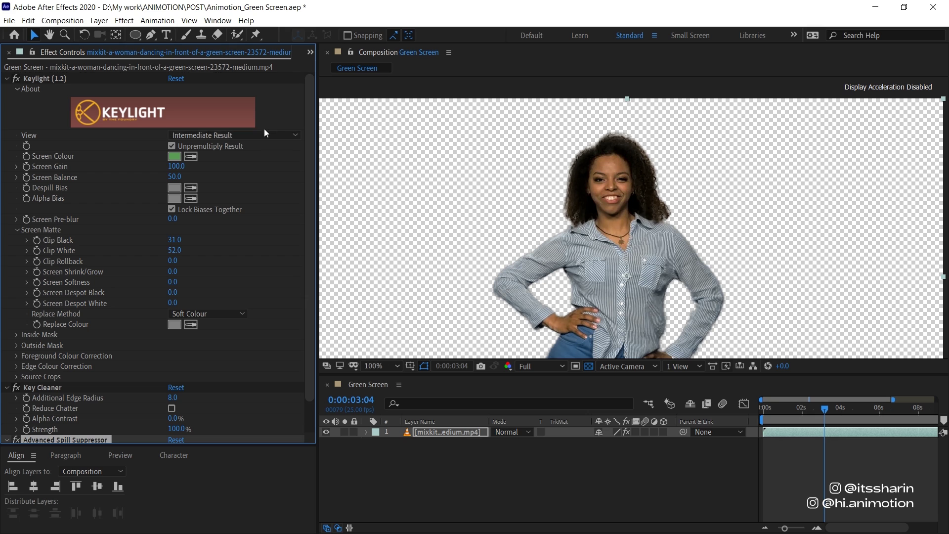
Step: Add the BG composition from the _precomps folder into the Green Screen timeline
{"action": "key", "text": "comma"}
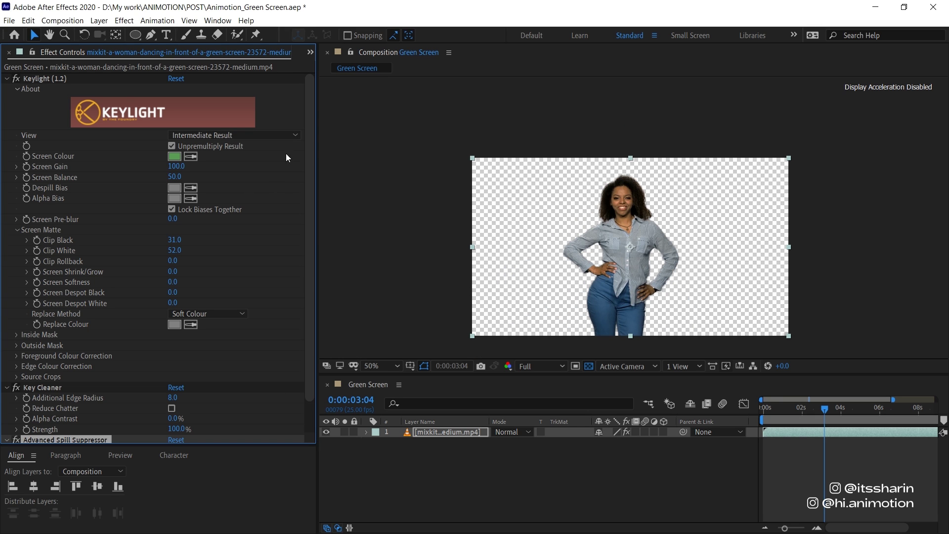
{"action": "left_click", "coordinate": [311, 52]}
{"action": "left_click", "coordinate": [346, 65]}
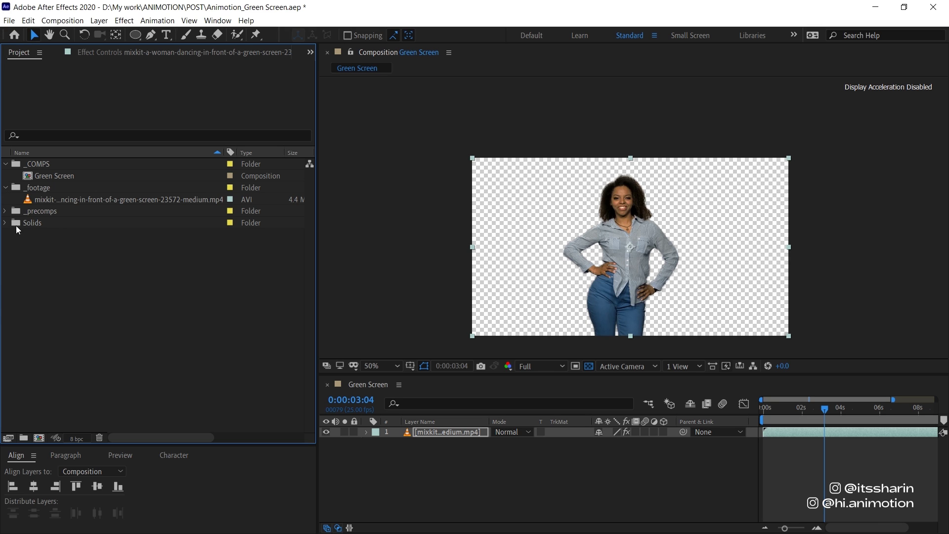
{"action": "left_click", "coordinate": [5, 211]}
{"action": "left_click_drag", "start_coordinate": [39, 223], "coordinate": [465, 468]}
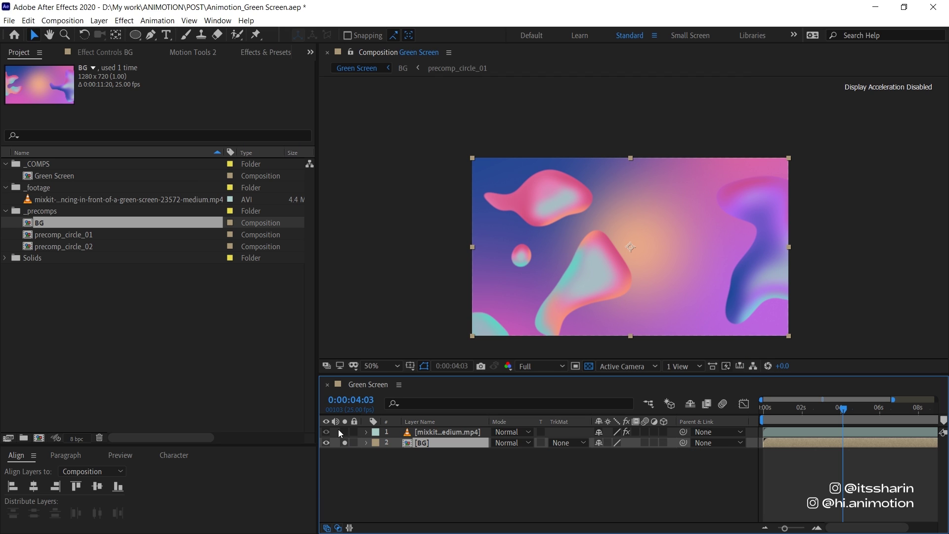
Step: Turn off solo on the BG layer, go to 0:00:01:16 and select the footage layer
{"action": "left_click", "coordinate": [345, 442]}
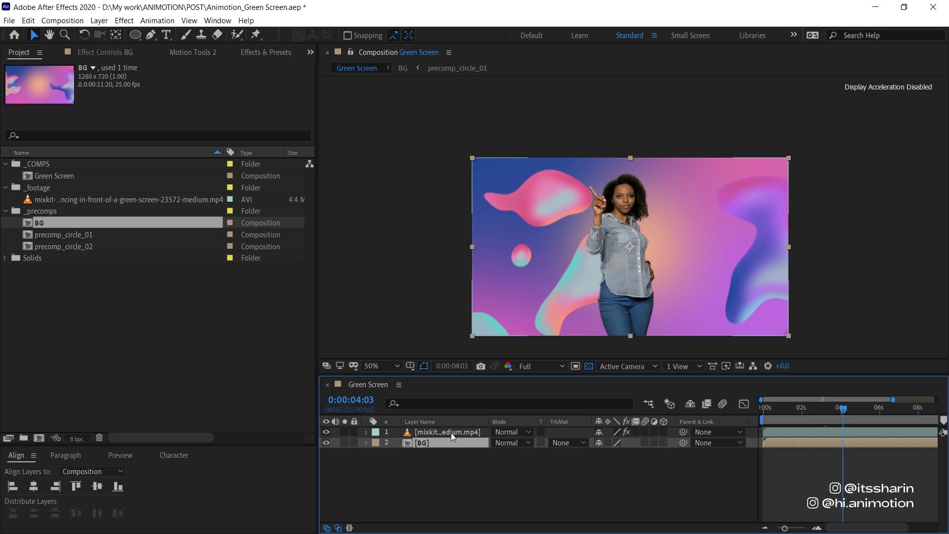
{"action": "left_click", "coordinate": [781, 413]}
{"action": "left_click", "coordinate": [426, 432]}
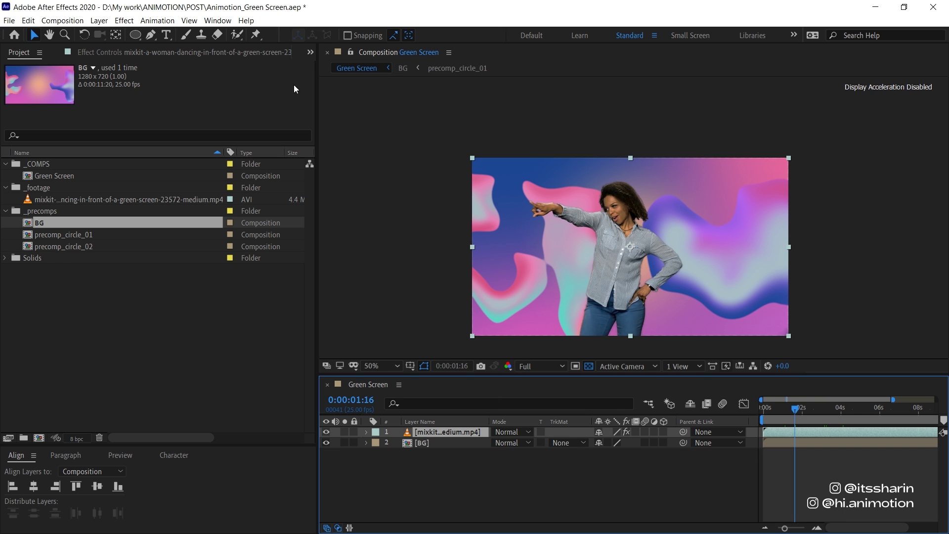
{"action": "left_click", "coordinate": [310, 53]}
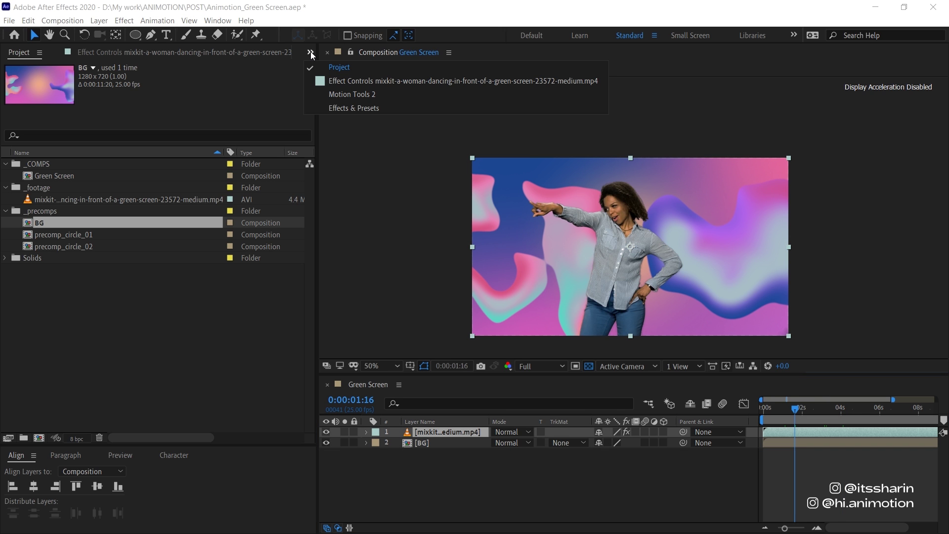
Step: Search 'colorista' and apply Colorista III to the woman's footage layer
{"action": "left_click", "coordinate": [328, 108]}
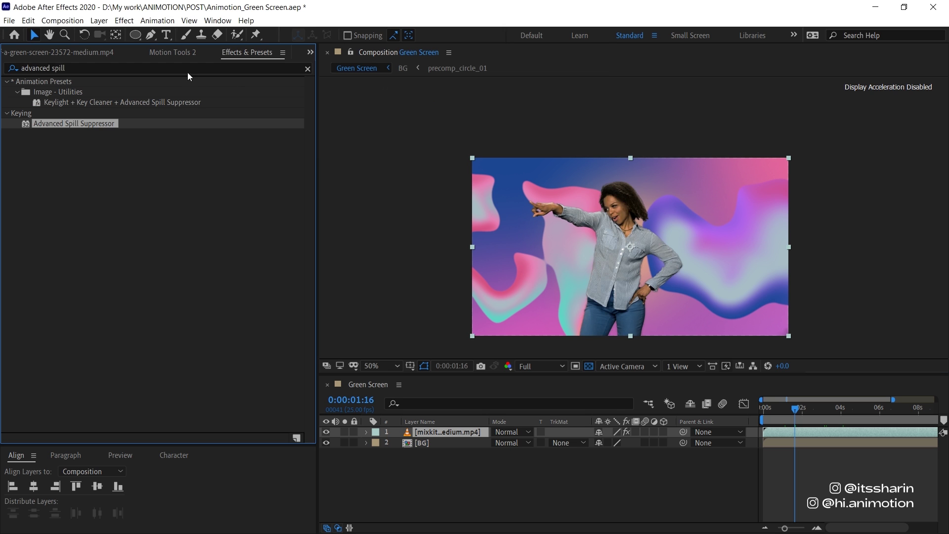
{"action": "left_click", "coordinate": [192, 68]}
{"action": "key", "text": "ctrl+a"}
{"action": "type", "text": "color"}
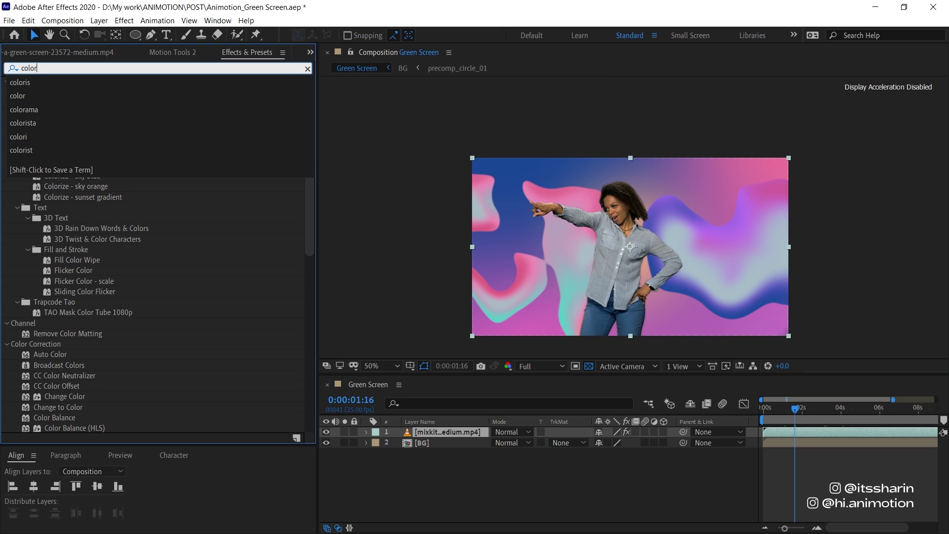
{"action": "type", "text": "ista"}
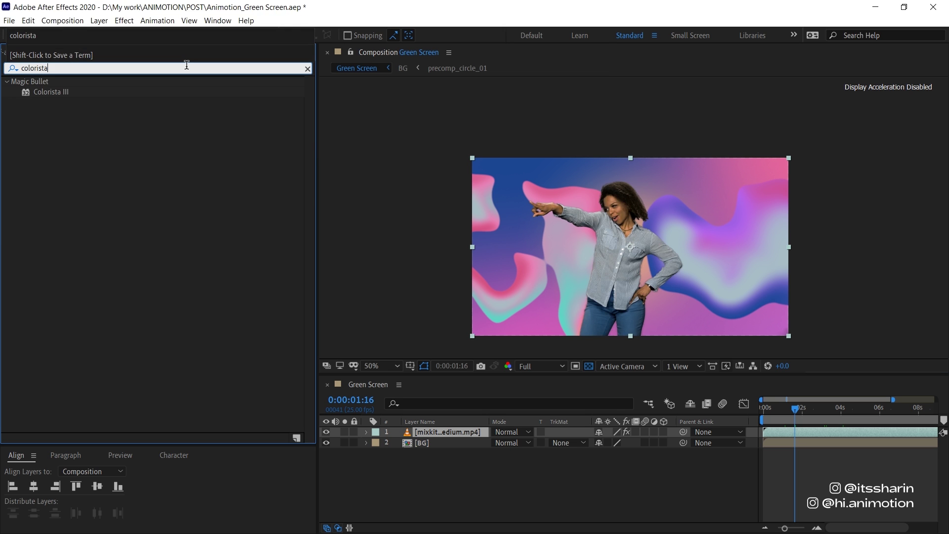
{"action": "left_click", "coordinate": [100, 99]}
{"action": "left_click_drag", "start_coordinate": [63, 91], "coordinate": [440, 435]}
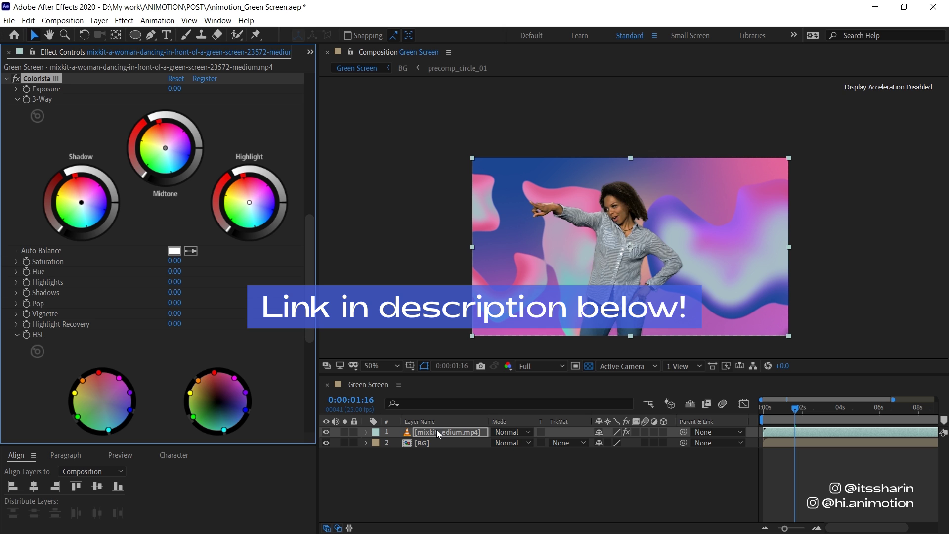
Step: Tint Colorista's midtones toward magenta and its shadows and highlights toward blue
{"action": "key", "text": "slash"}
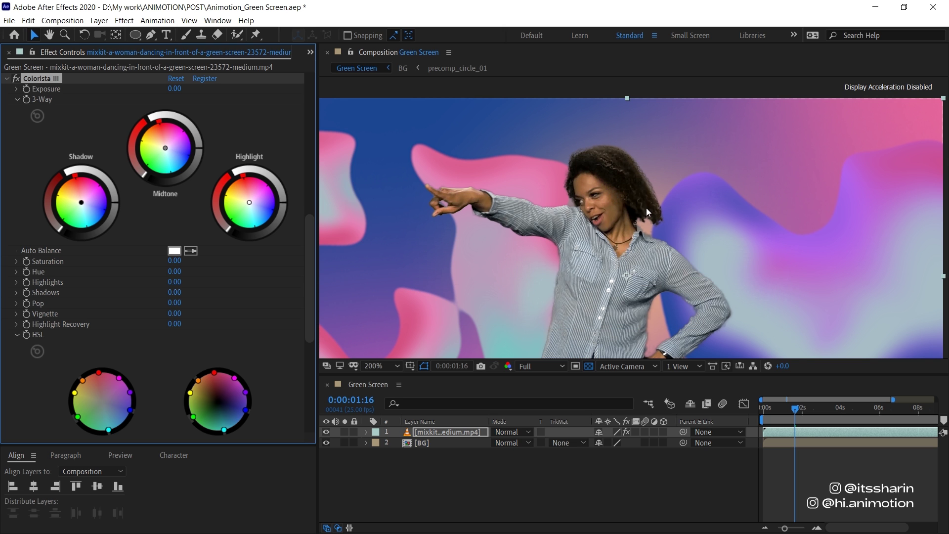
{"action": "scroll", "coordinate": [645, 208], "scroll_direction": "up", "scroll_amount": 2}
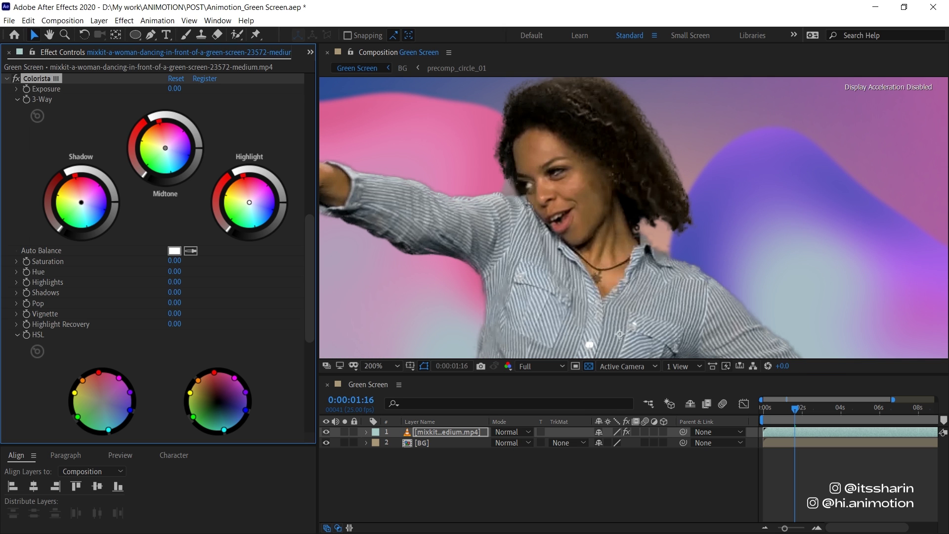
{"action": "scroll", "coordinate": [527, 164], "scroll_direction": "down", "scroll_amount": 2}
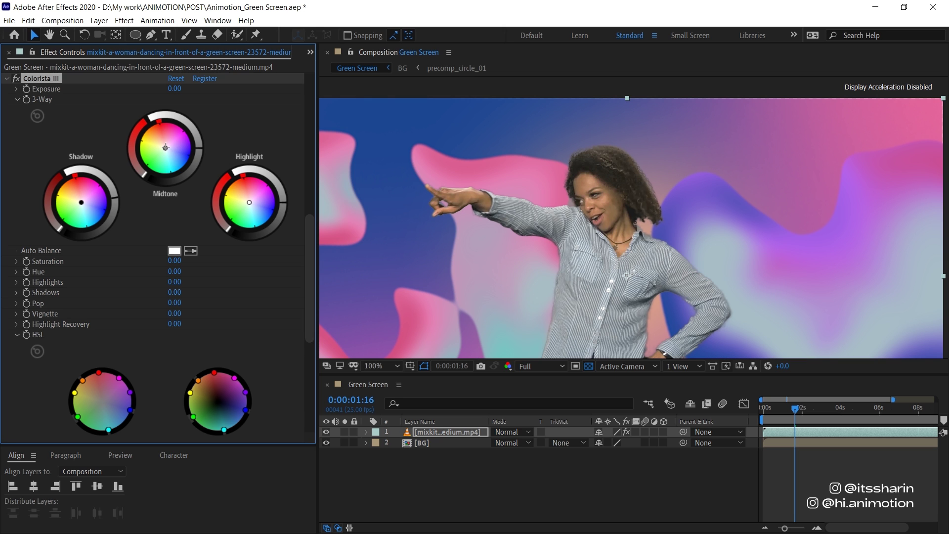
{"action": "left_click_drag", "start_coordinate": [165, 147], "coordinate": [175, 139]}
{"action": "left_click_drag", "start_coordinate": [86, 203], "coordinate": [89, 205]}
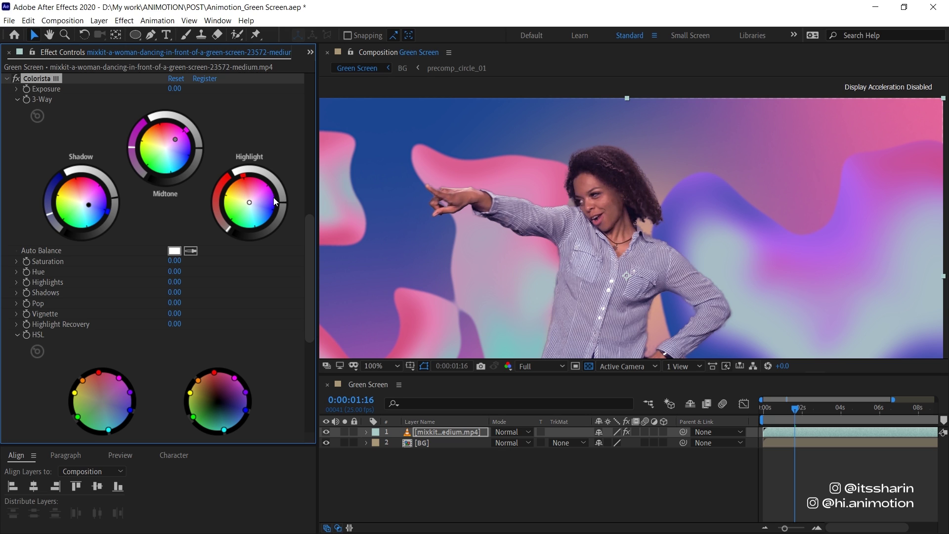
{"action": "left_click_drag", "start_coordinate": [249, 202], "coordinate": [253, 208]}
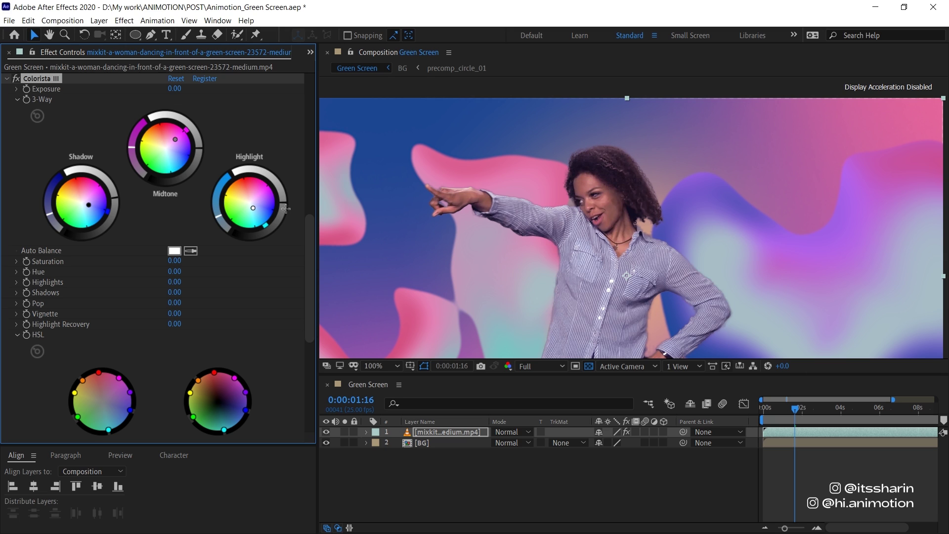
{"action": "key", "text": "comma"}
{"action": "key", "text": "comma"}
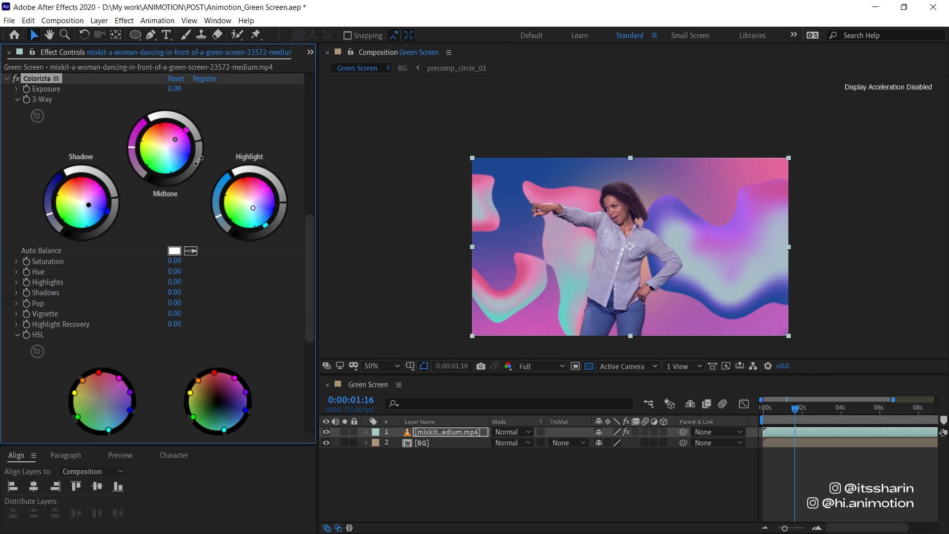
Step: Create a new adjustment layer at the top of the timeline named 'GRAIN'
{"action": "left_click", "coordinate": [450, 491]}
{"action": "right_click", "coordinate": [450, 492]}
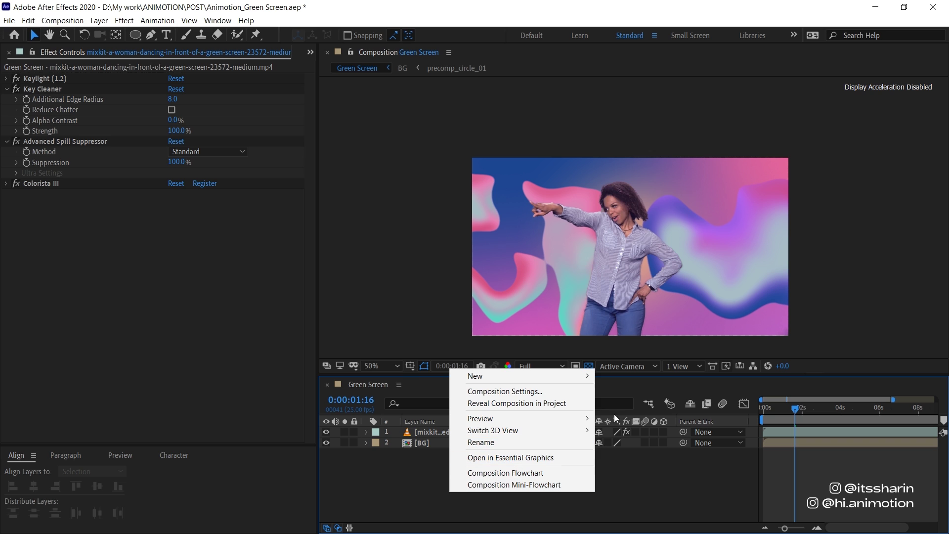
{"action": "mouse_move", "coordinate": [586, 378]}
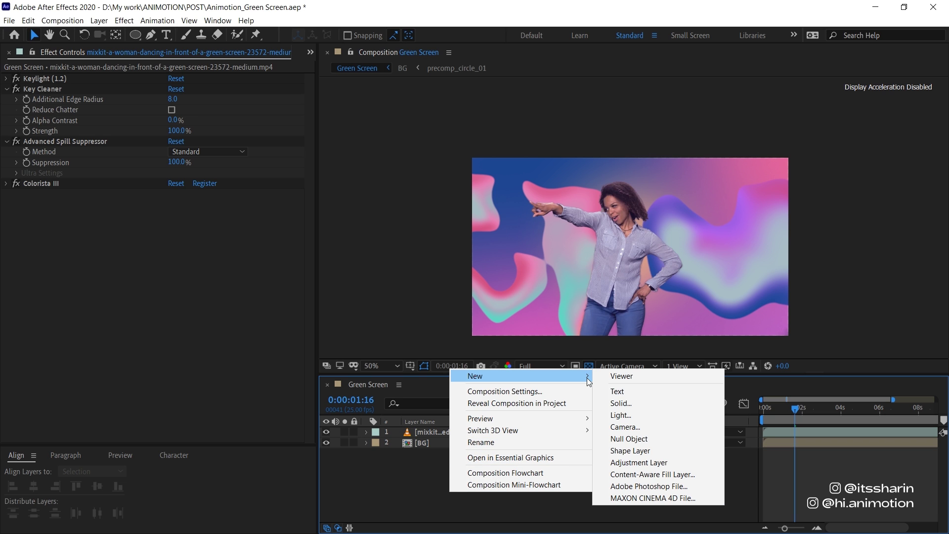
{"action": "left_click", "coordinate": [684, 464]}
{"action": "key", "text": "Return"}
{"action": "type", "text": "GRAIN"}
{"action": "key", "text": "Return"}
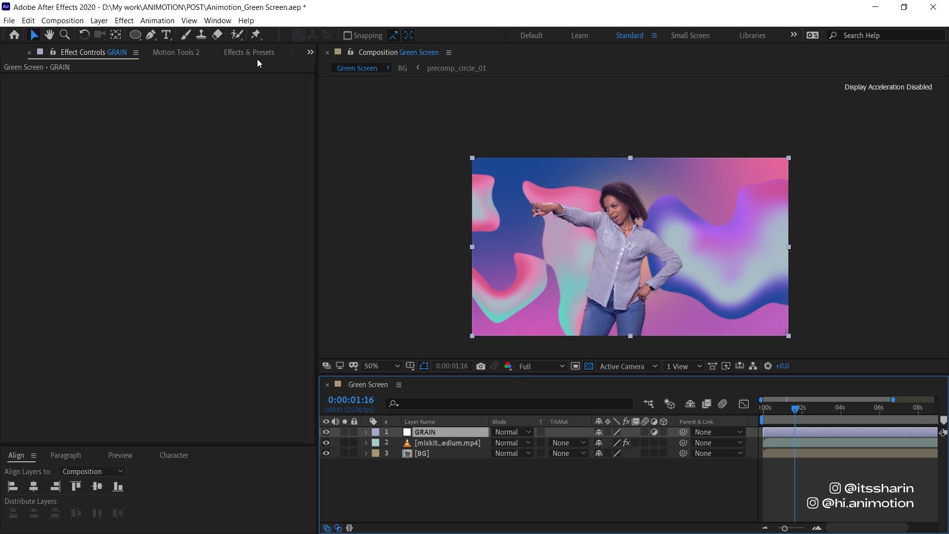
Step: Apply Add Grain to the GRAIN layer with Viewing Mode set to Final Output
{"action": "left_click", "coordinate": [257, 53]}
{"action": "left_click", "coordinate": [103, 72]}
{"action": "type", "text": "a"}
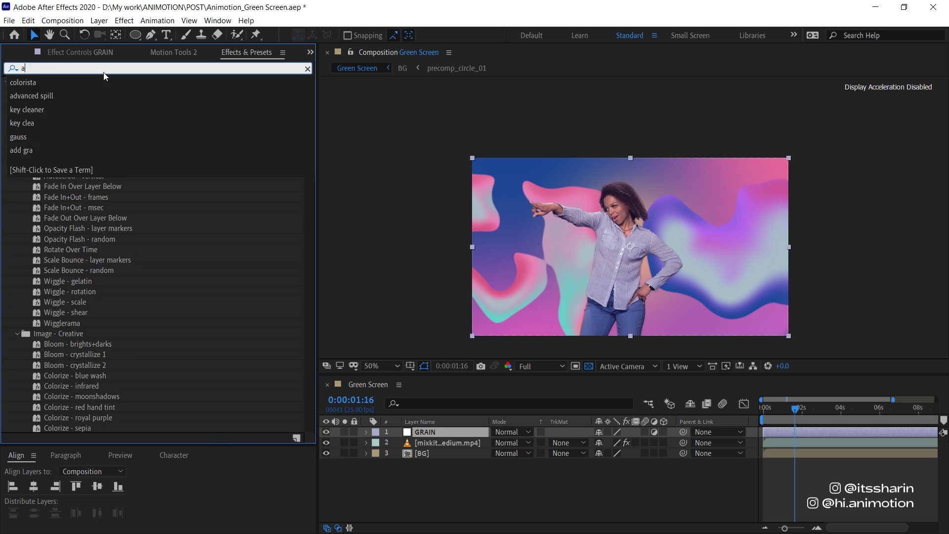
{"action": "type", "text": "dd gra"}
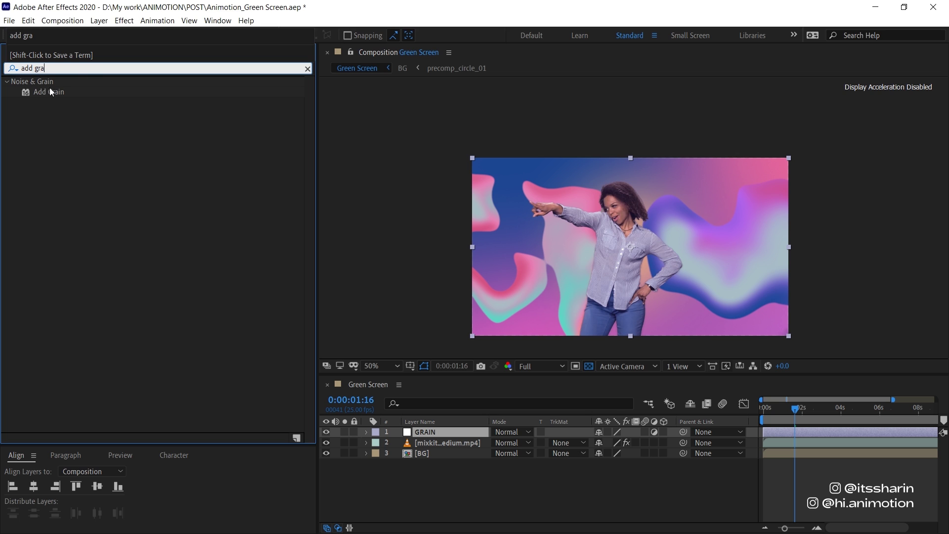
{"action": "left_click_drag", "start_coordinate": [49, 92], "coordinate": [474, 432]}
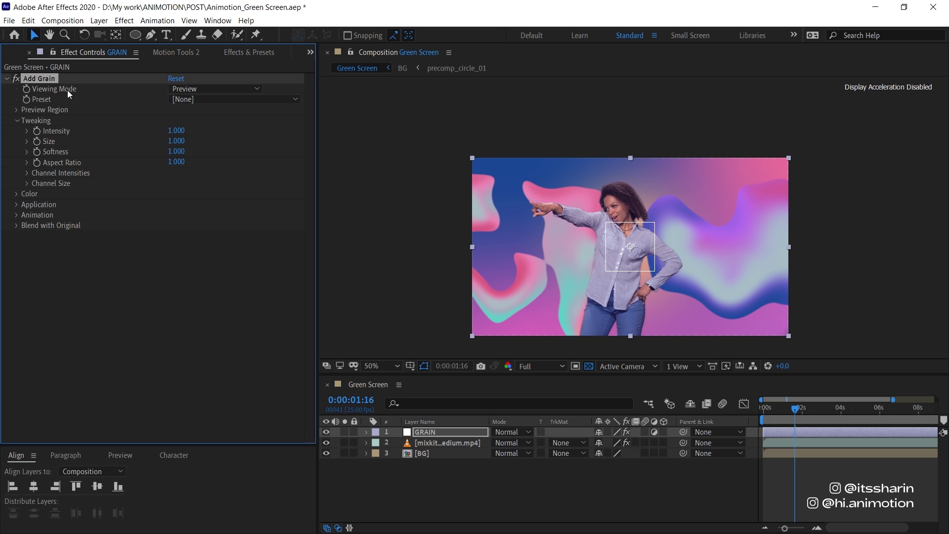
{"action": "left_click", "coordinate": [251, 89]}
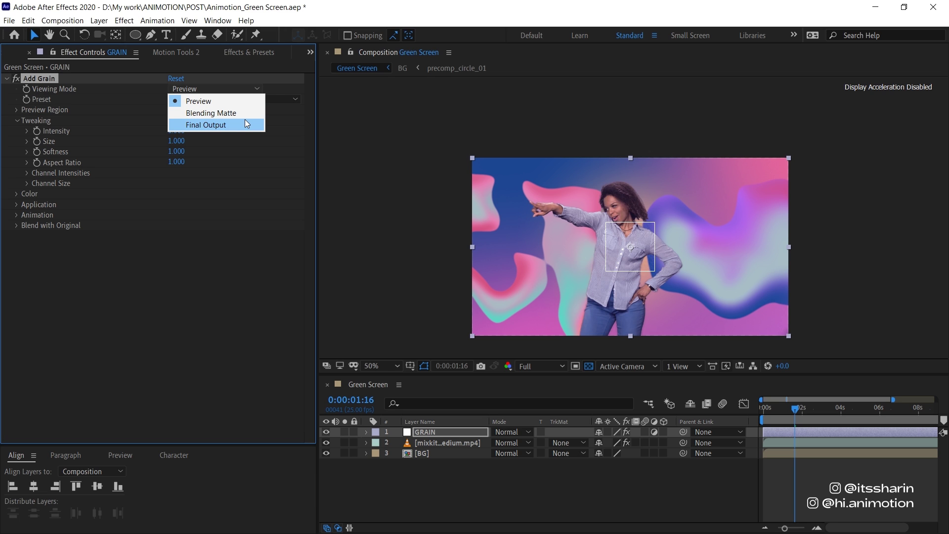
{"action": "left_click", "coordinate": [245, 122]}
{"action": "key", "text": "space"}
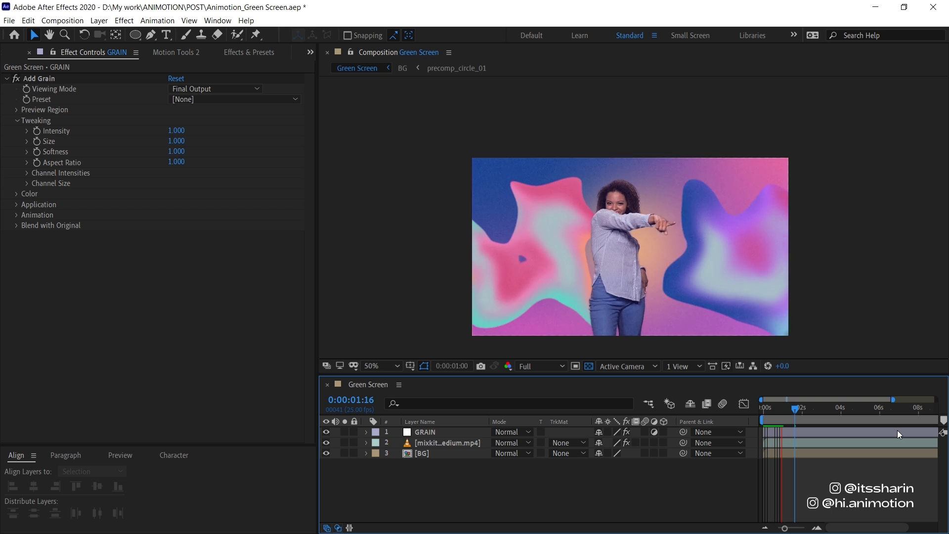